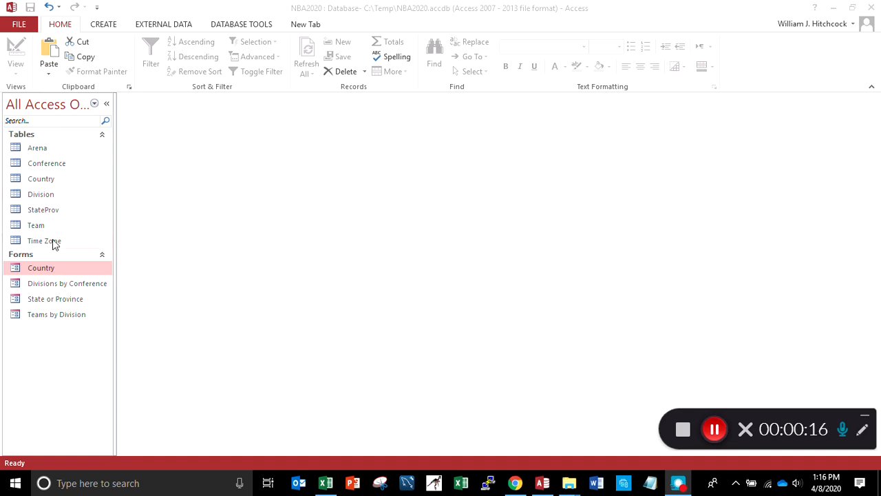
# Create a new query in design view with the Division table as its source
pyautogui.click(45, 167)
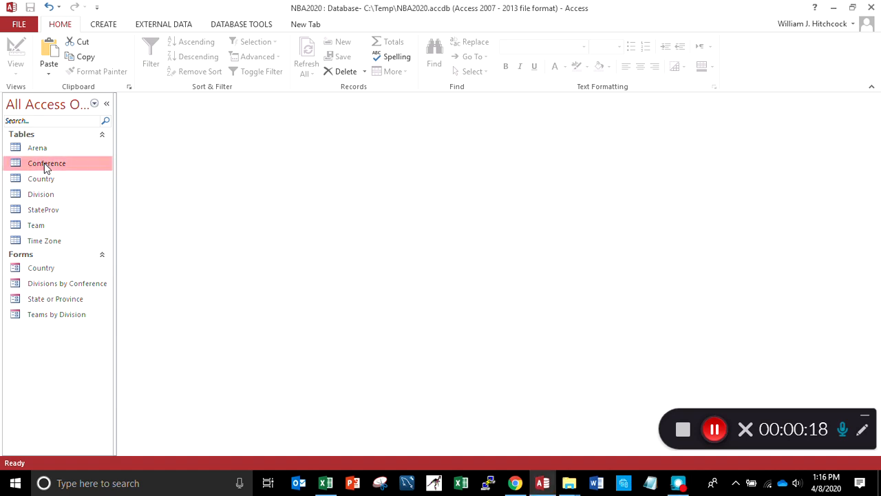
pyautogui.click(110, 28)
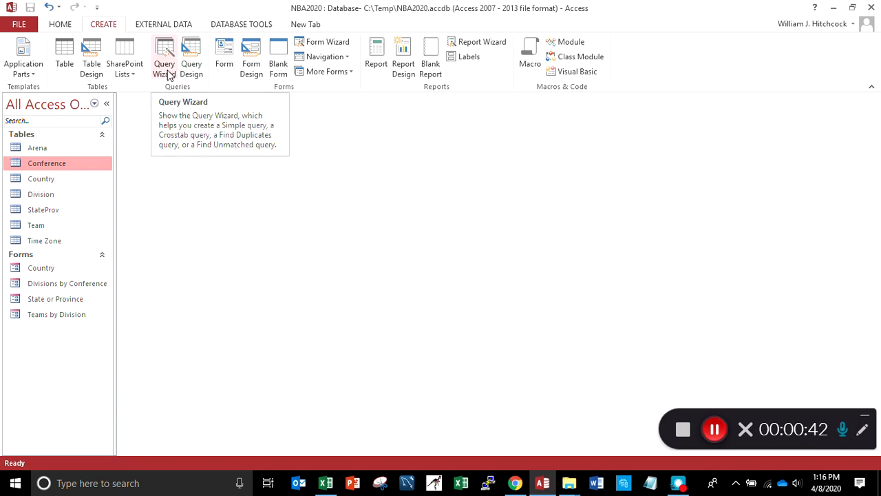
pyautogui.click(192, 69)
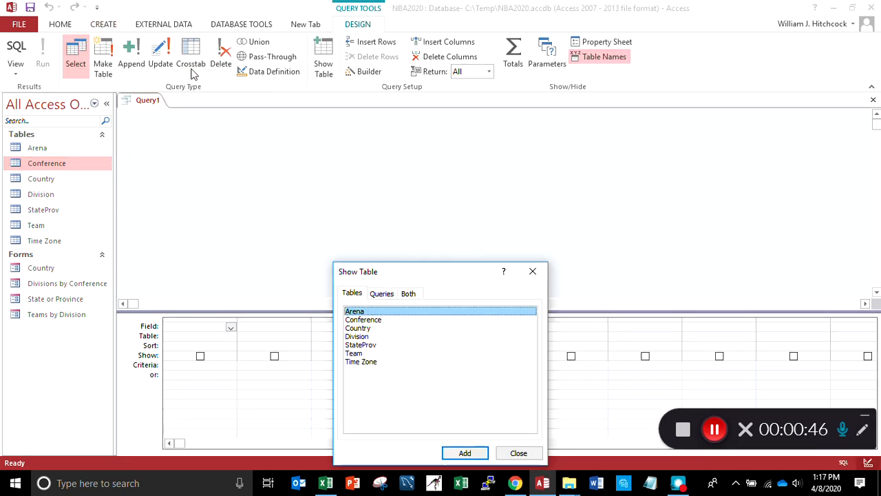
pyautogui.moveTo(423, 274); pyautogui.dragTo(472, 122)
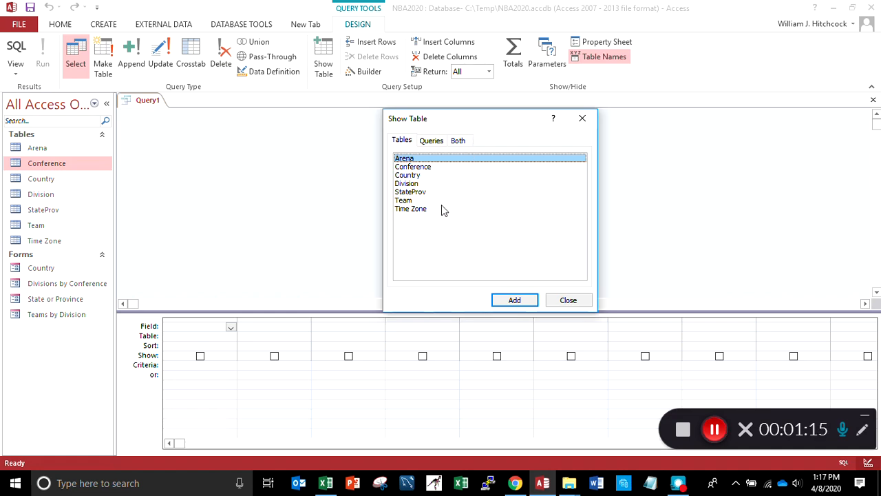
pyautogui.click(407, 201)
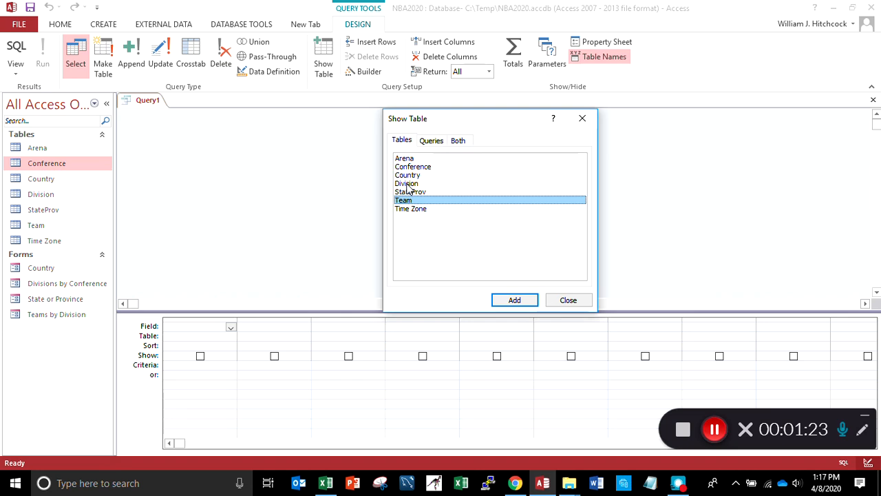
pyautogui.click(409, 184)
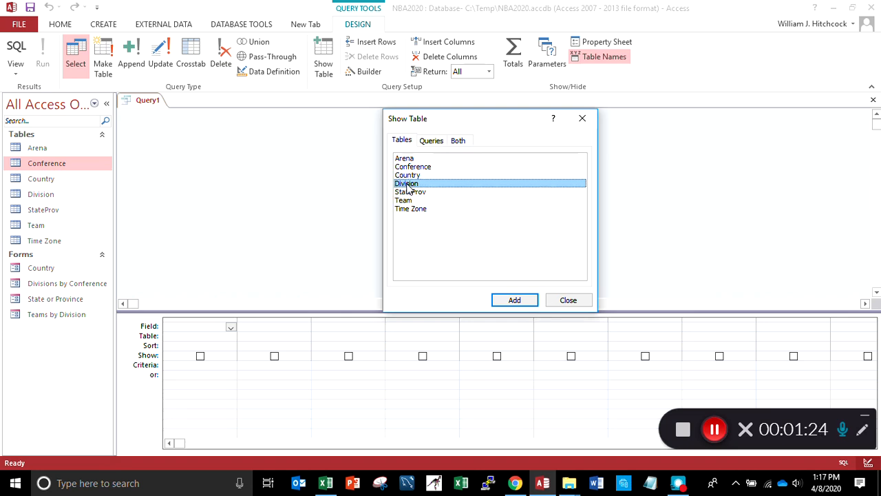
pyautogui.click(521, 303)
pyautogui.click(564, 302)
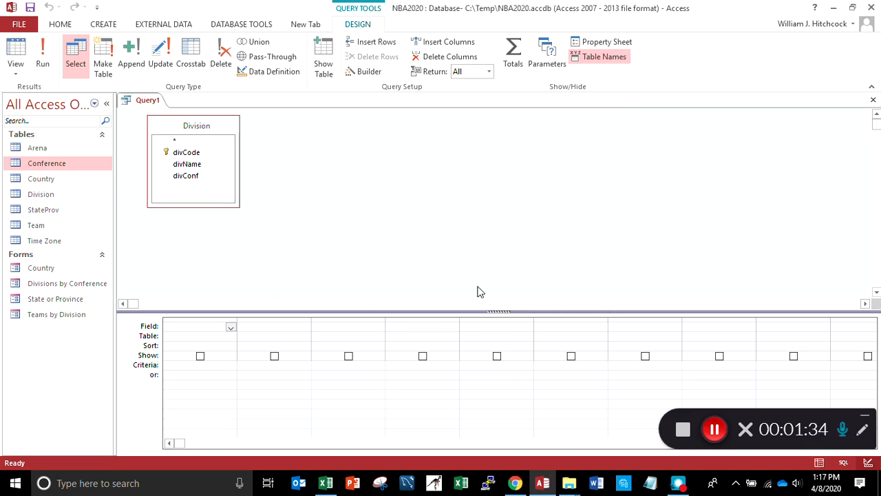
# Add all fields of the Division table to the query with the asterisk and run it
pyautogui.doubleClick(176, 142)
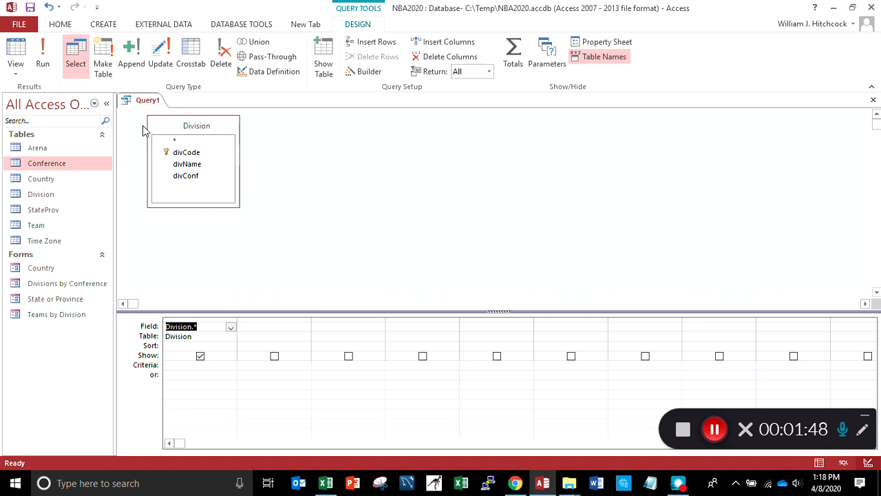
pyautogui.click(47, 62)
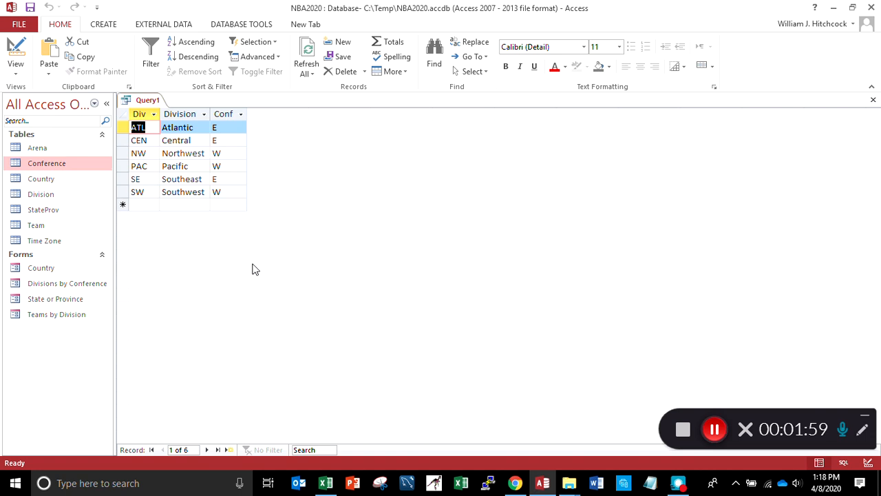
# Close the query and save it as "Div query 1 - all data"
pyautogui.click(873, 101)
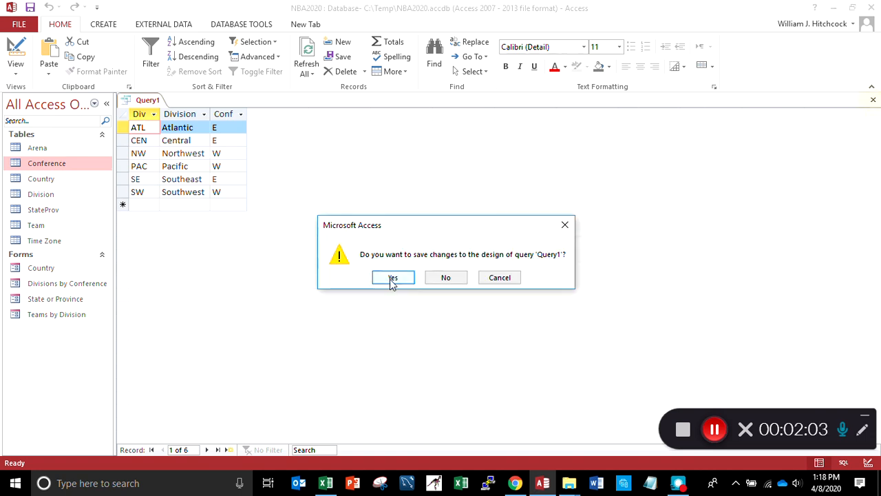
pyautogui.click(391, 279)
pyautogui.write('D')
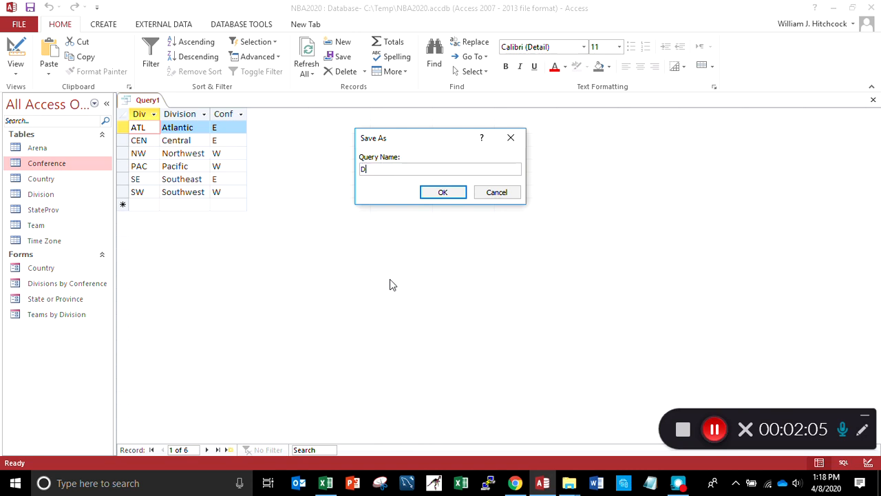
pyautogui.write('iv query')
pyautogui.press('BackSpace')
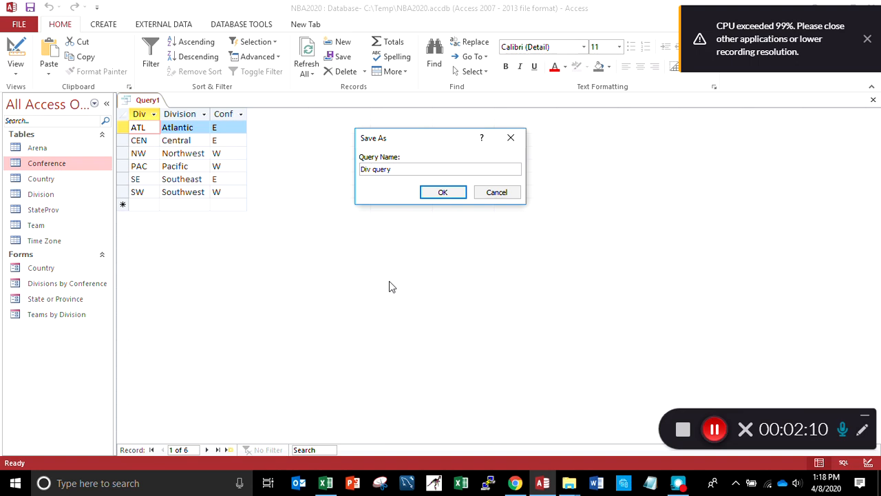
pyautogui.write('- all data')
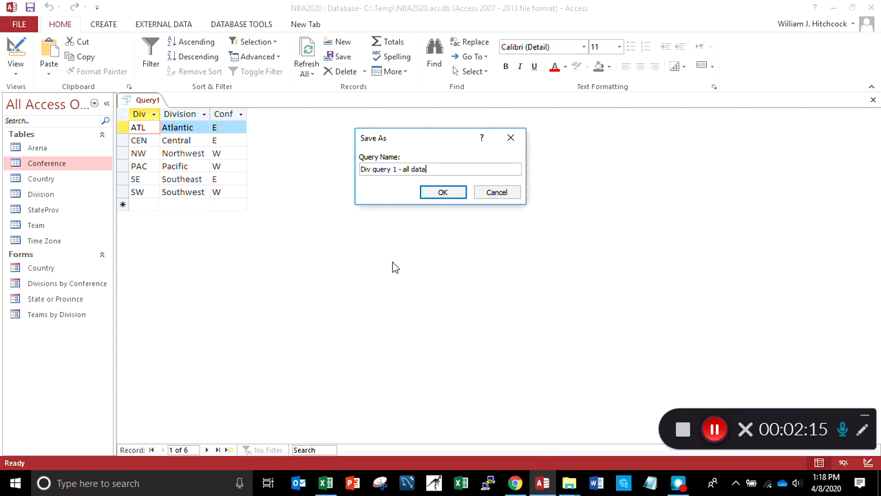
pyautogui.press('Return')
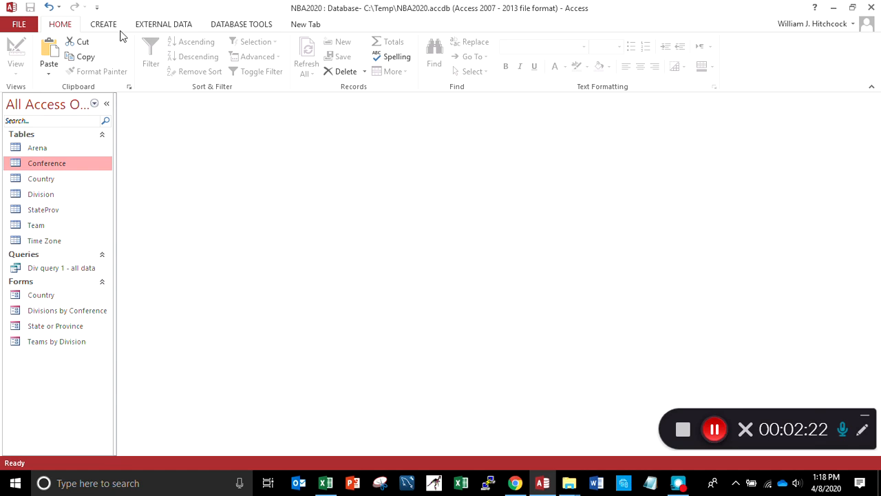
# Create a second query in design view using only the Division table
pyautogui.click(103, 25)
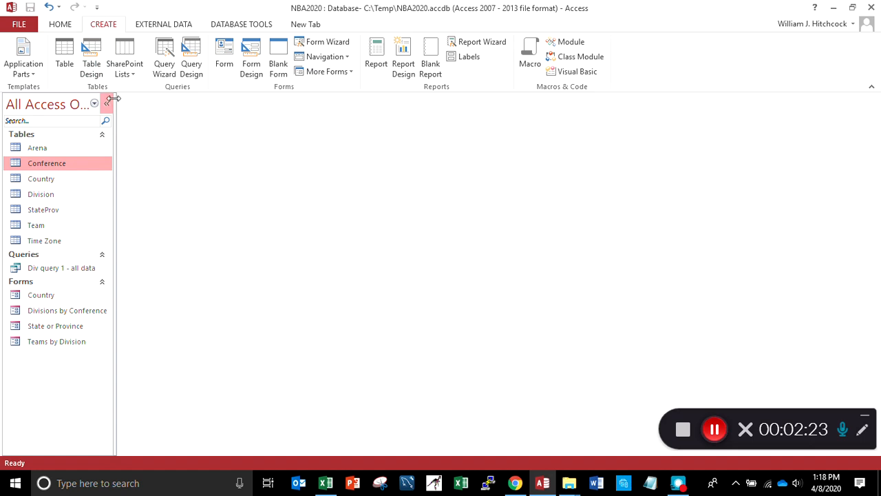
pyautogui.click(190, 66)
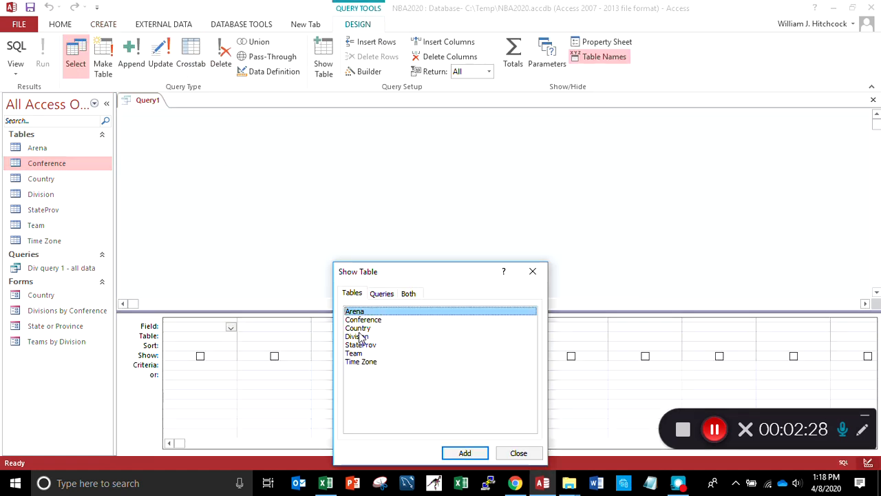
pyautogui.click(358, 337)
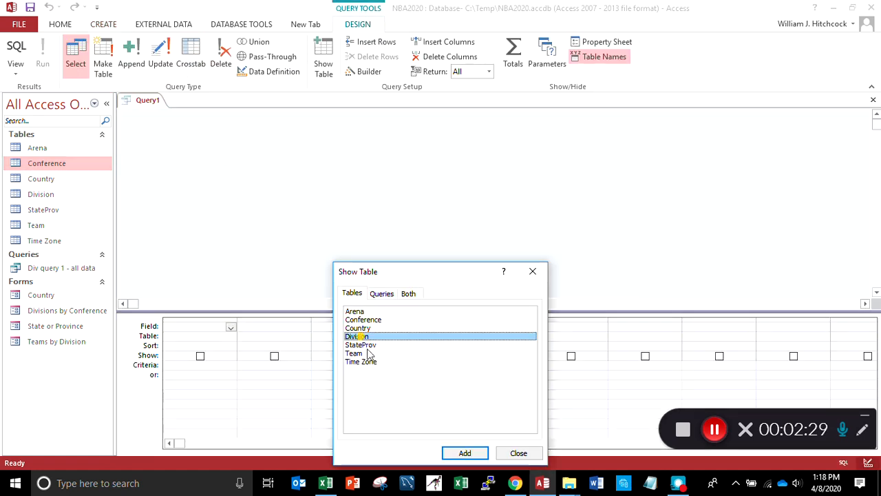
pyautogui.click(466, 453)
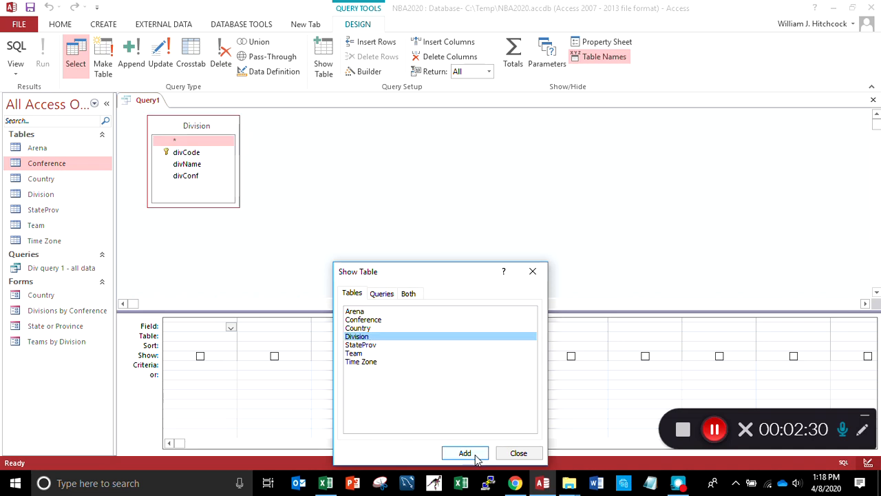
pyautogui.click(519, 453)
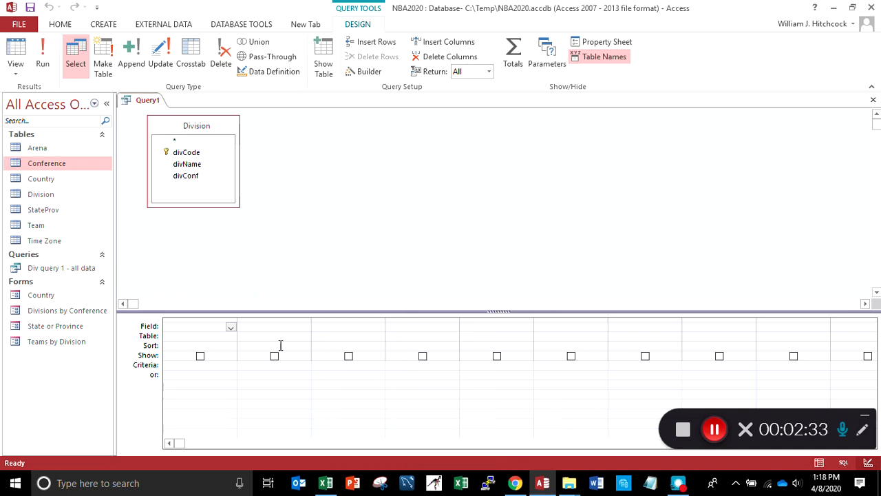
# Add the divName and divConf fields to the query grid and run the query
pyautogui.click(200, 169)
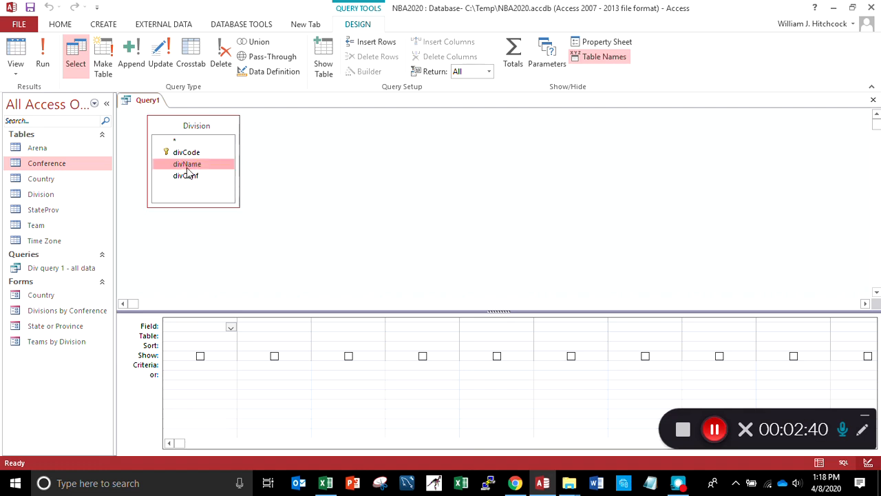
pyautogui.doubleClick(187, 165)
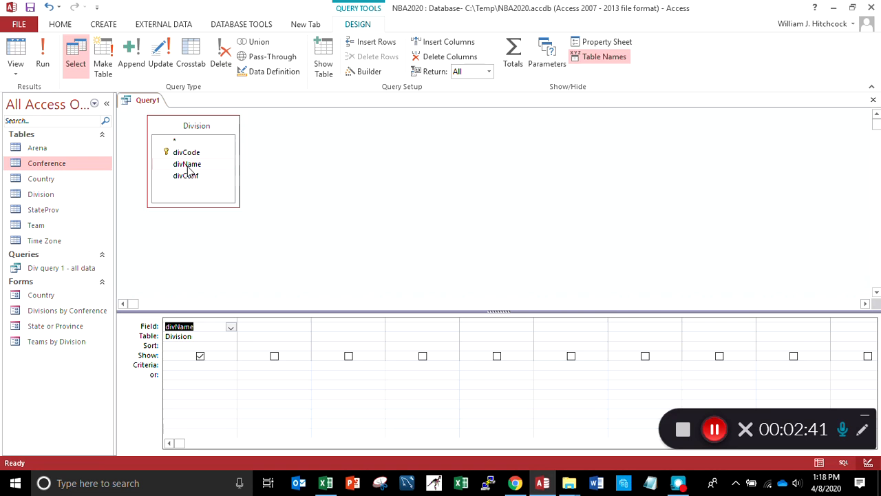
pyautogui.doubleClick(192, 177)
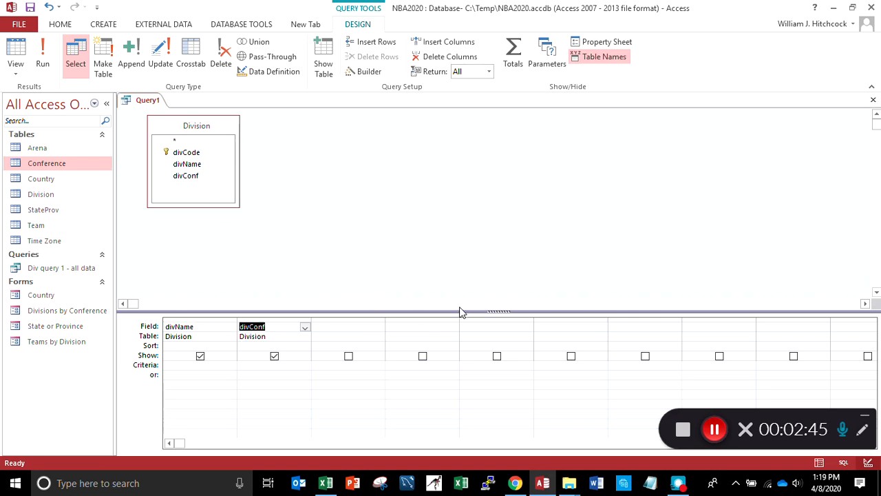
pyautogui.click(43, 62)
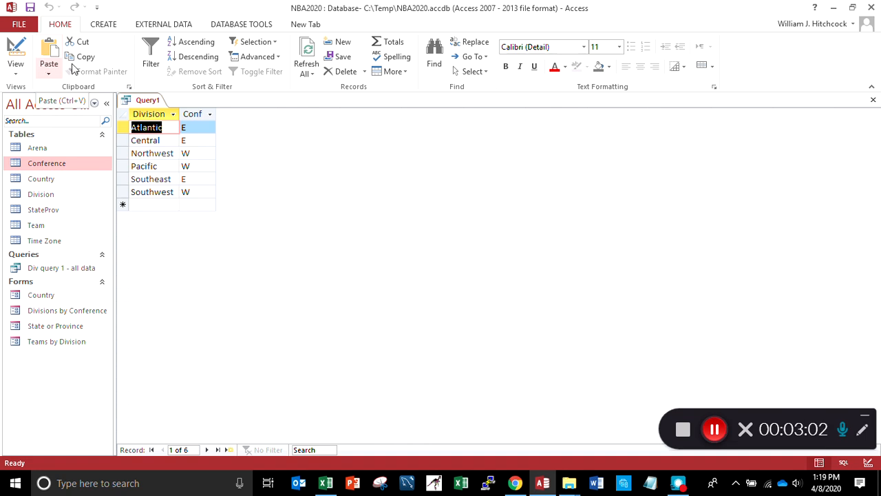
# Close the query and save it as "Div query 2 - just Name and Conf"
pyautogui.click(872, 101)
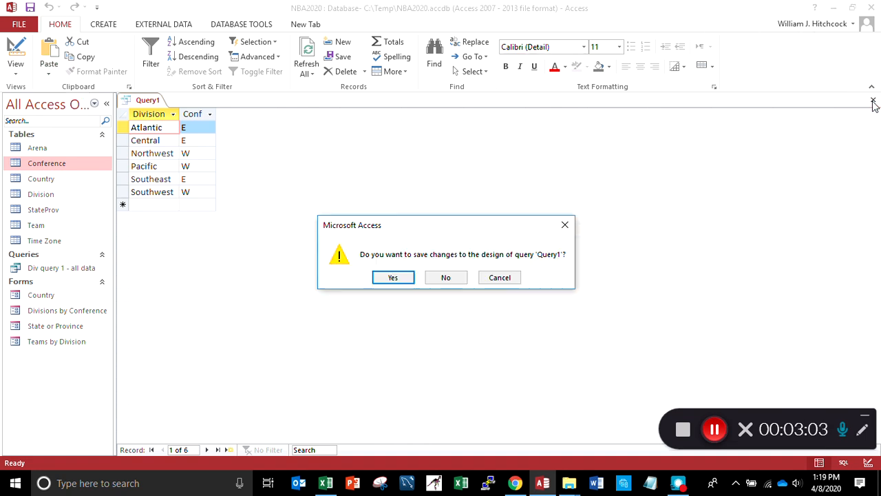
pyautogui.click(393, 277)
pyautogui.write('Div query 2')
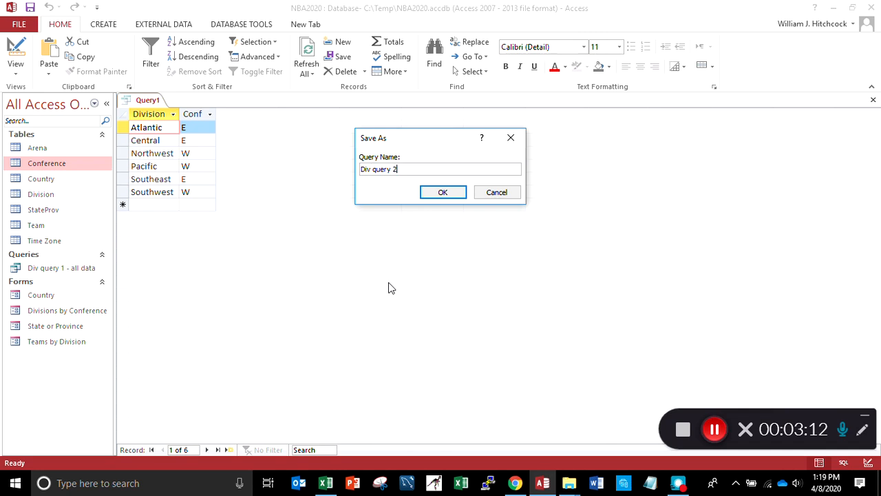
pyautogui.write(' - a')
pyautogui.write('ust Name and Co')
pyautogui.write('nf')
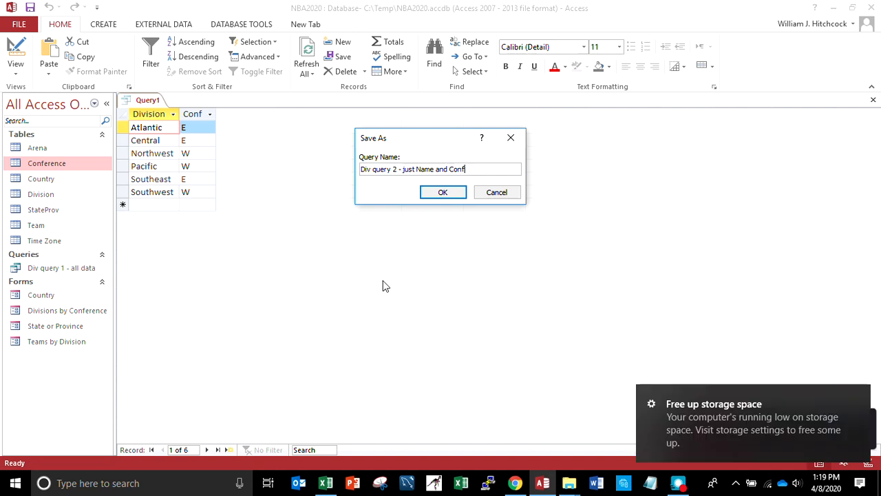
pyautogui.press('Return')
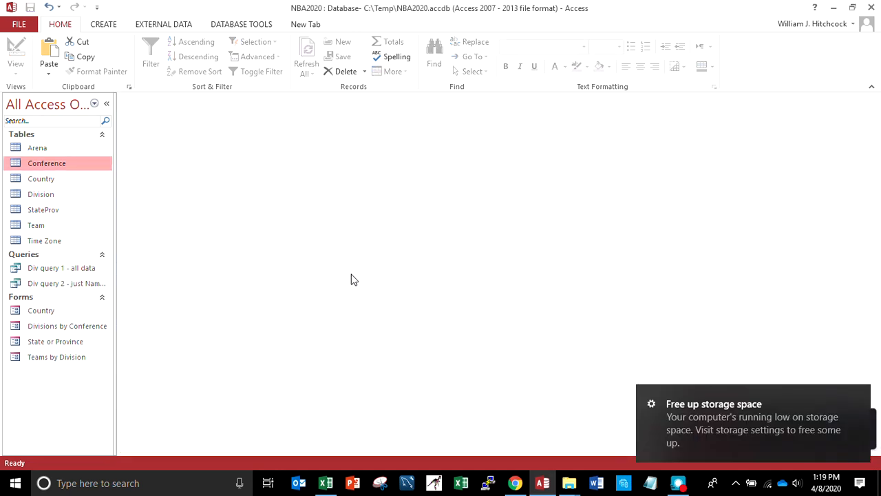
# Create a third query in design view based on the Division table
pyautogui.click(105, 25)
pyautogui.click(191, 63)
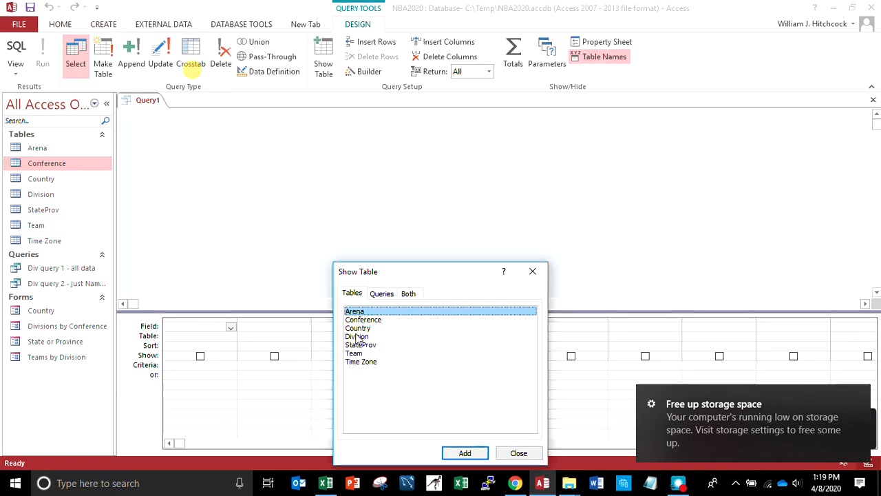
pyautogui.click(356, 336)
pyautogui.click(465, 453)
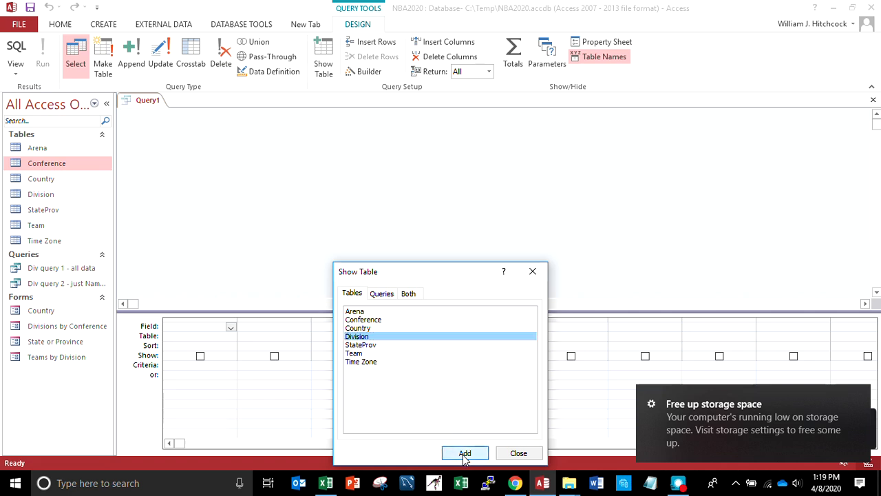
pyautogui.click(509, 453)
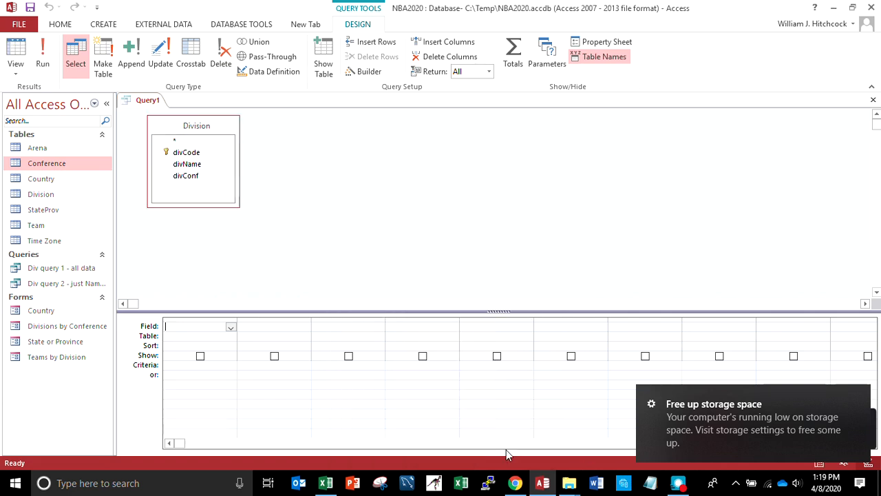
# Add the divName and divConf fields from the Division table to the query grid
pyautogui.click(192, 167)
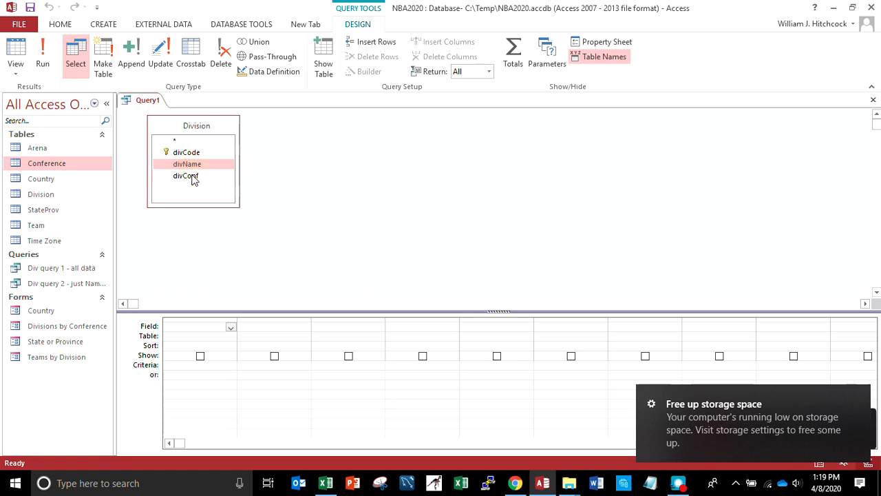
pyautogui.doubleClick(192, 167)
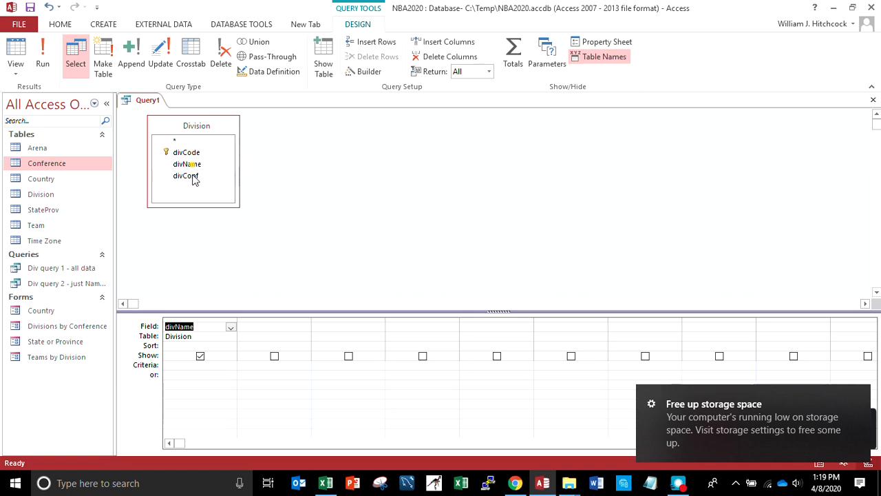
pyautogui.doubleClick(193, 177)
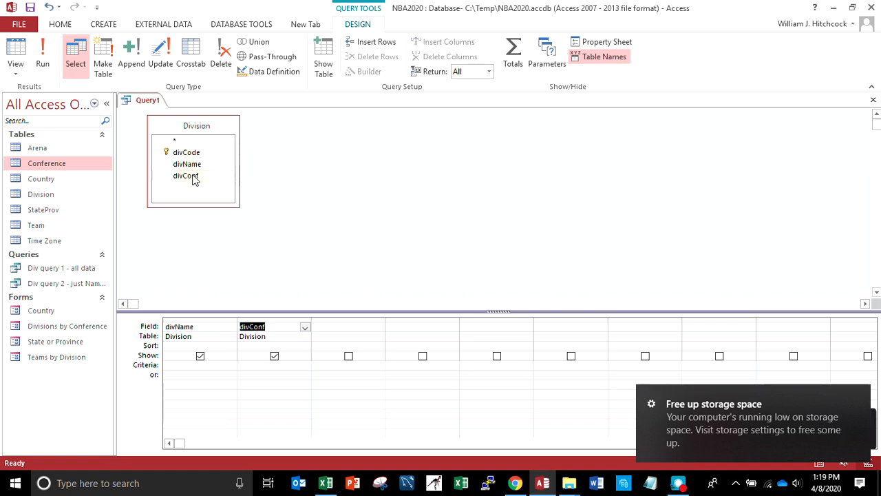
# Set the sort order of the divName column to Ascending
pyautogui.click(231, 346)
pyautogui.click(230, 347)
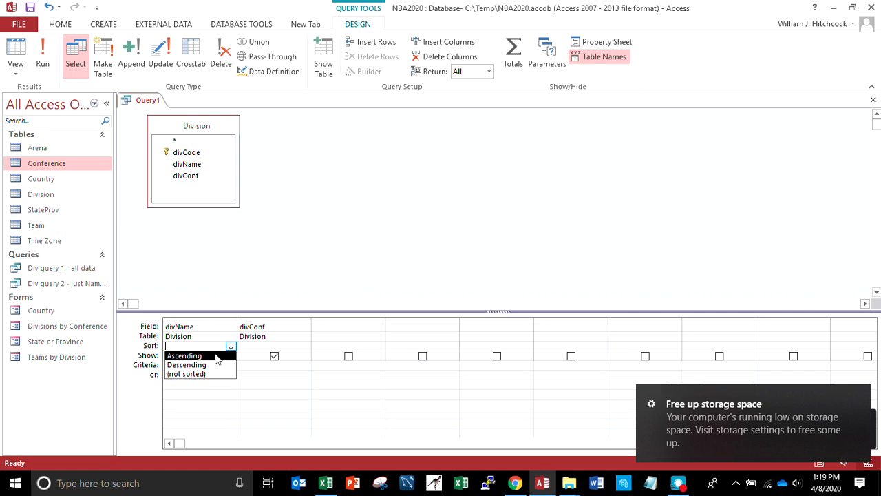
pyautogui.click(215, 356)
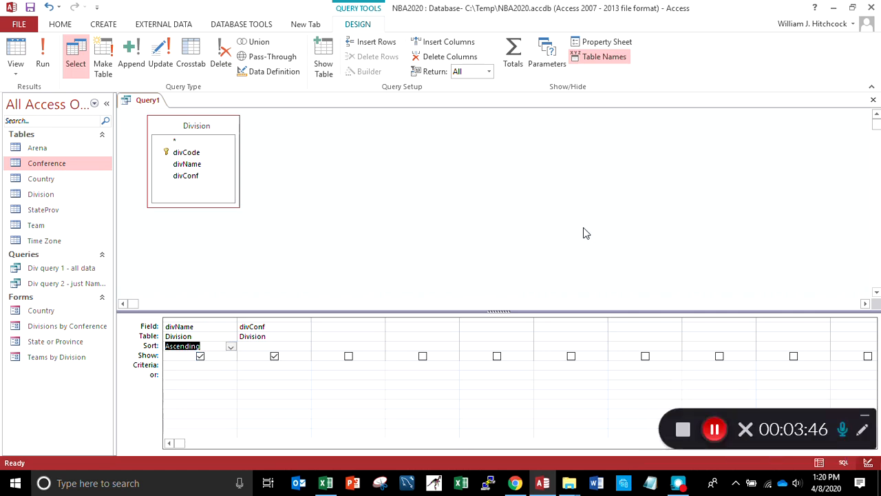
# Run the query and look through the division records in the datasheet to check their order by name
pyautogui.click(43, 63)
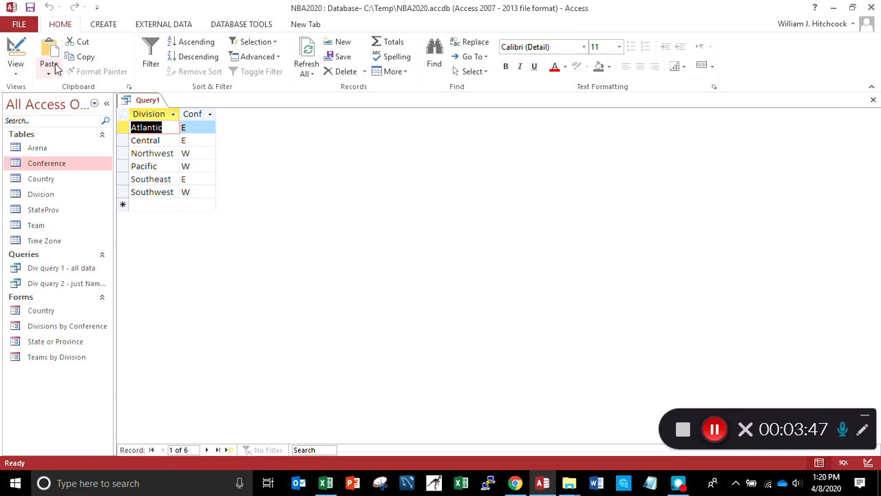
pyautogui.press('Down')
pyautogui.press('Down')
pyautogui.press('Down')
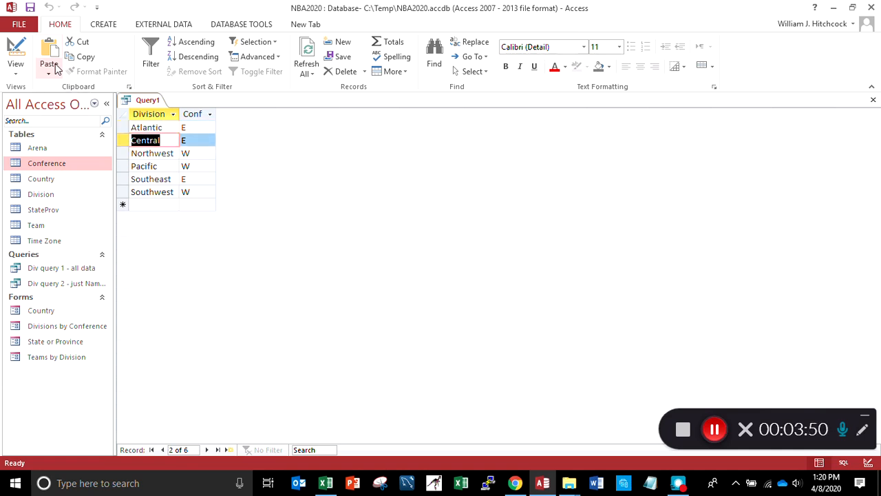
pyautogui.press('Down')
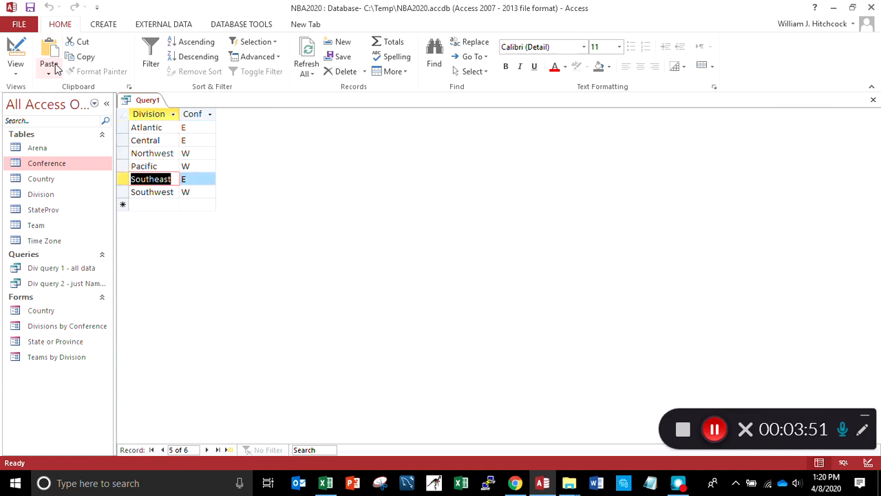
pyautogui.press('Down')
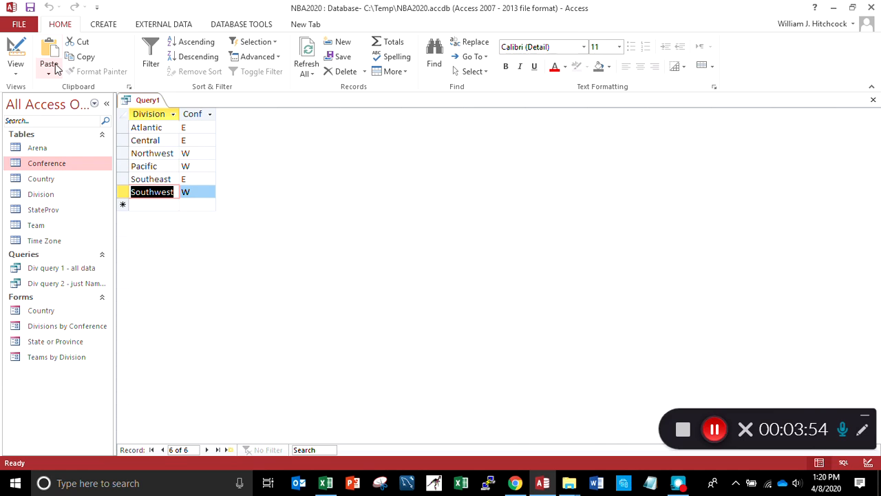
# Sort the query by divConf in Ascending order instead of by divName, and run it
pyautogui.click(18, 72)
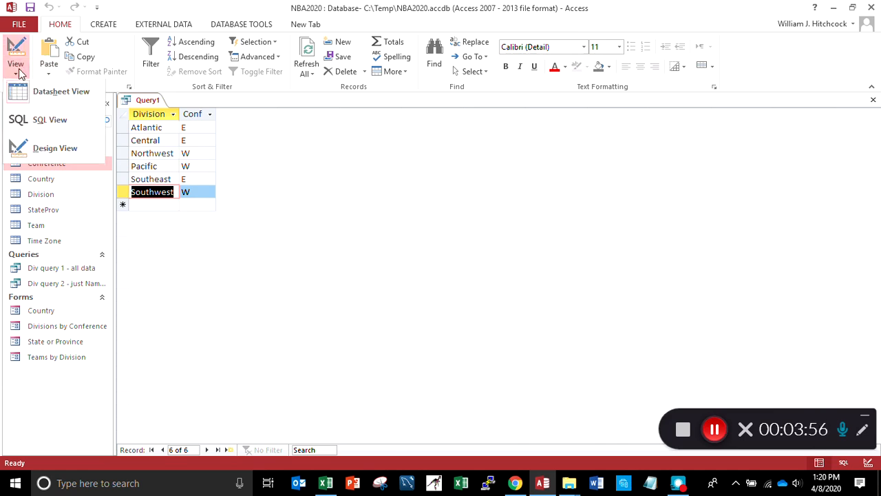
pyautogui.click(42, 150)
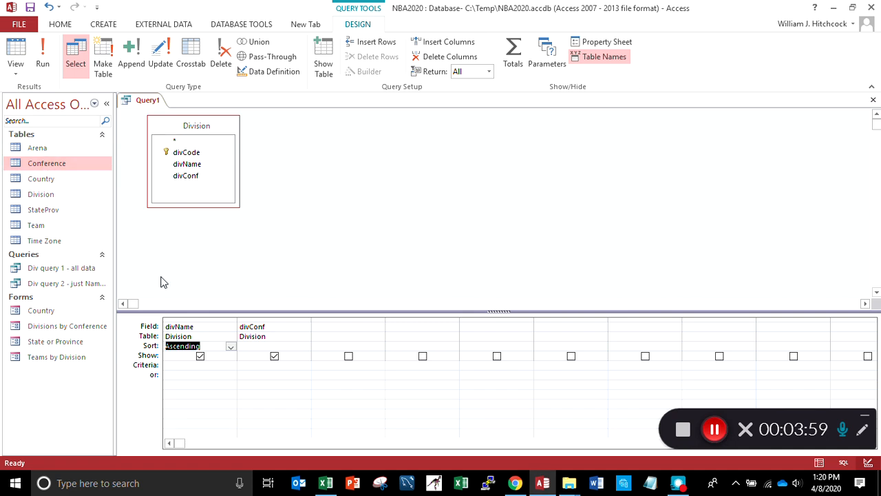
pyautogui.click(231, 348)
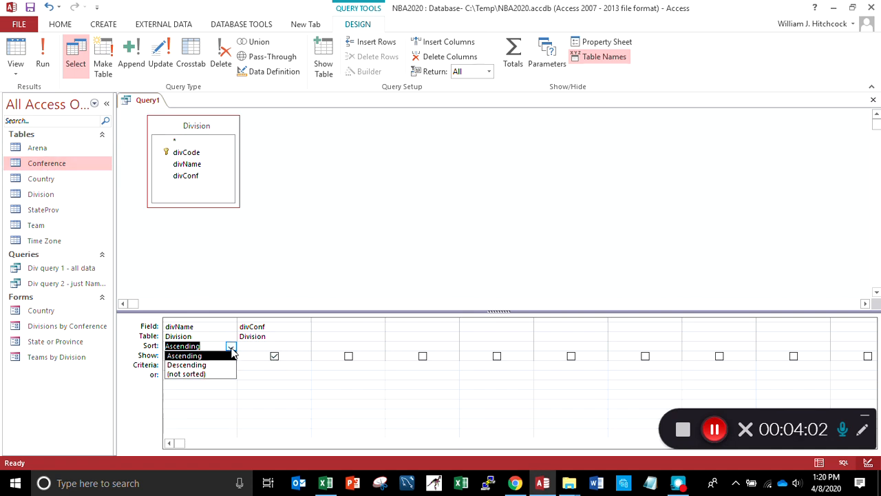
pyautogui.click(219, 375)
pyautogui.click(289, 347)
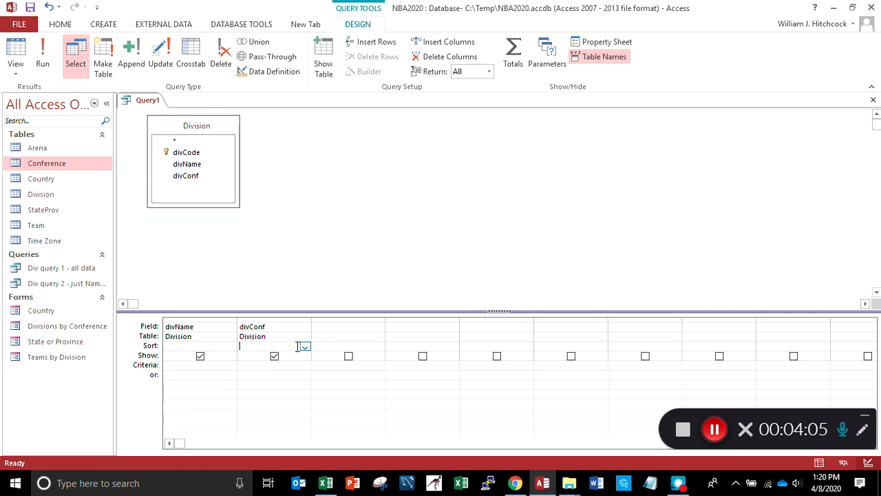
pyautogui.click(305, 347)
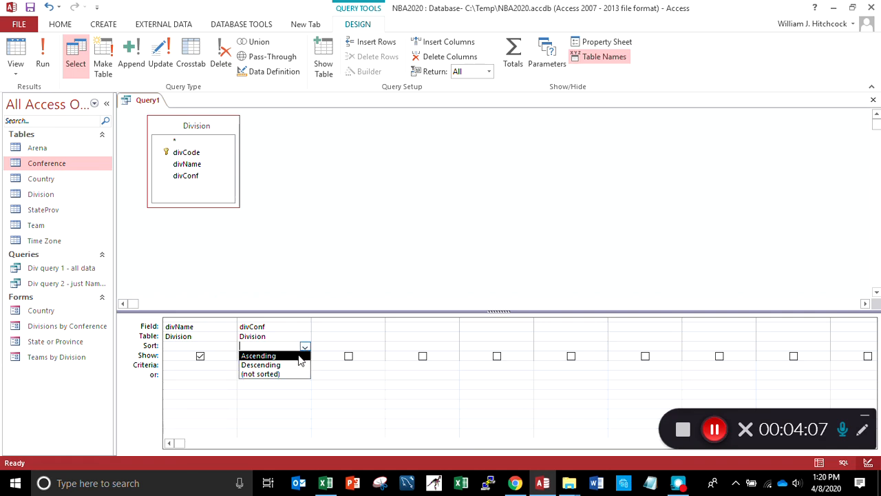
pyautogui.click(300, 355)
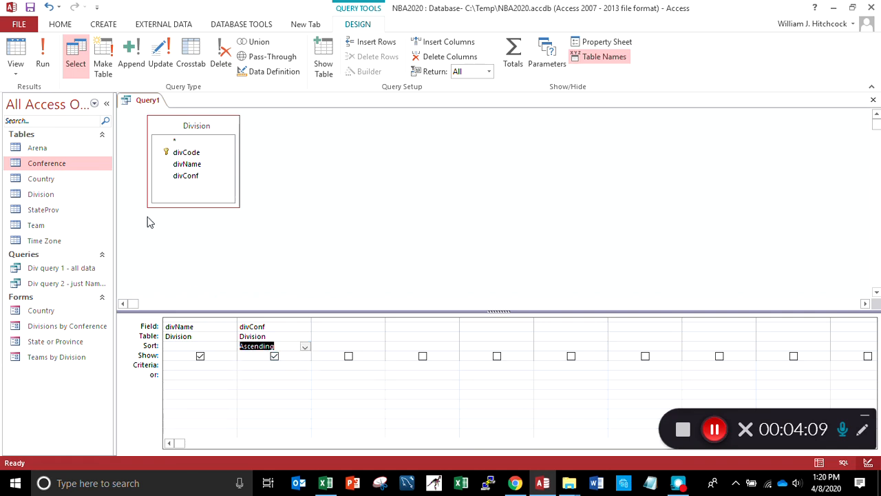
pyautogui.click(45, 59)
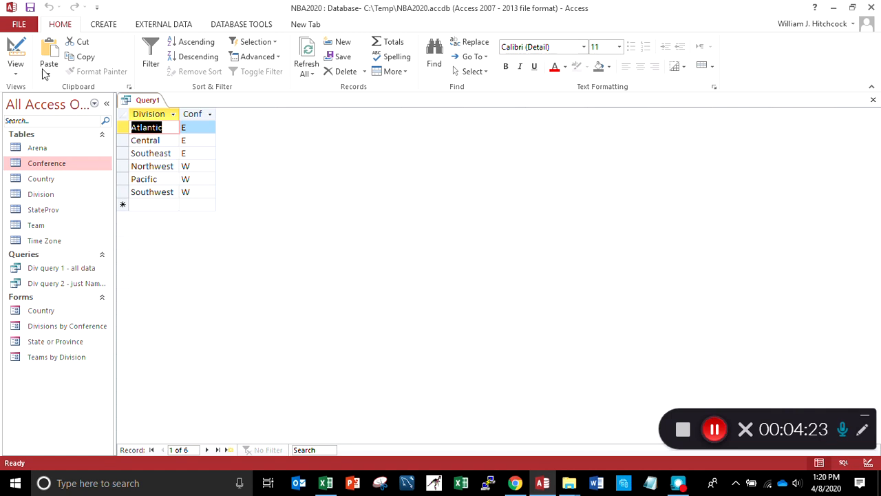
# Return to design view and move the divConf column in front of the divName column in the query grid
pyautogui.click(15, 69)
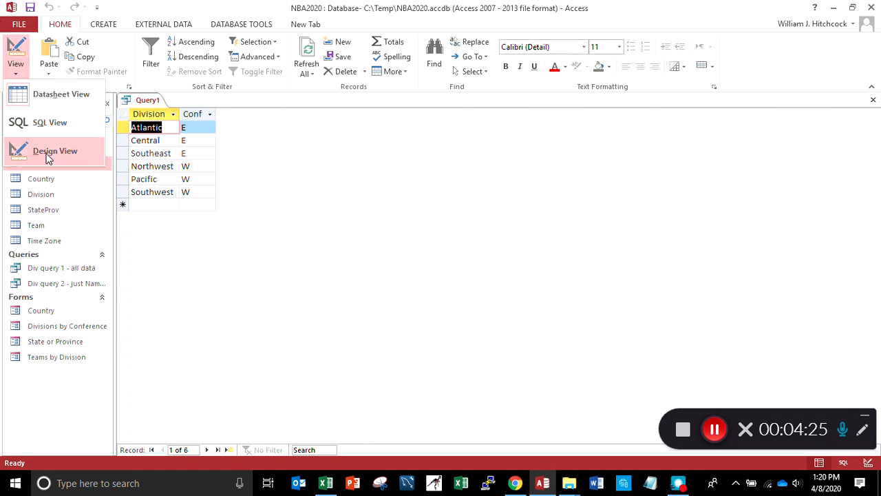
pyautogui.click(22, 153)
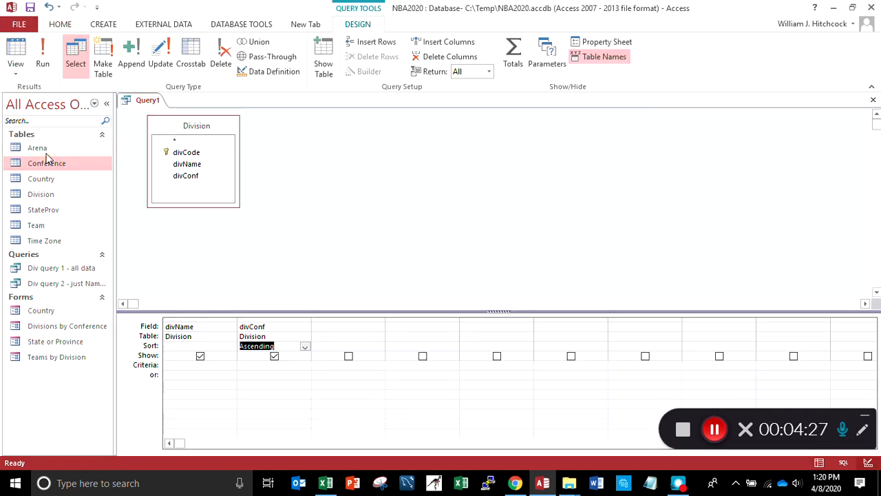
pyautogui.click(271, 320)
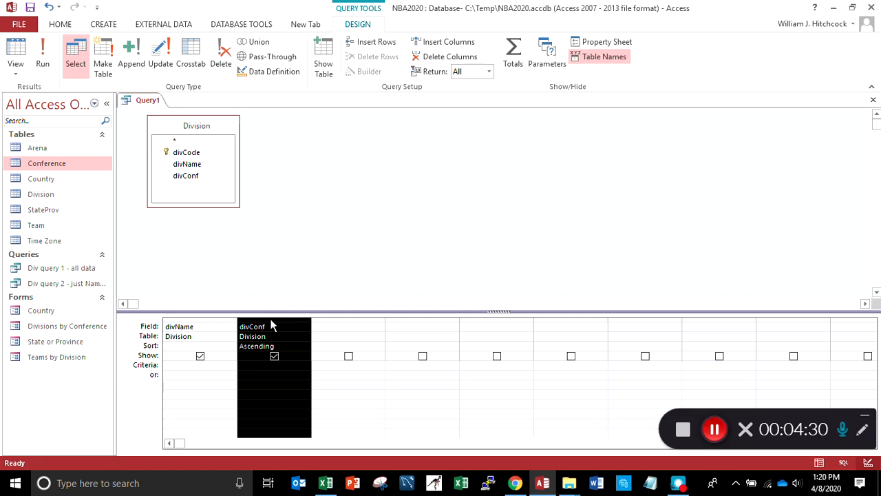
pyautogui.moveTo(271, 325); pyautogui.dragTo(211, 323)
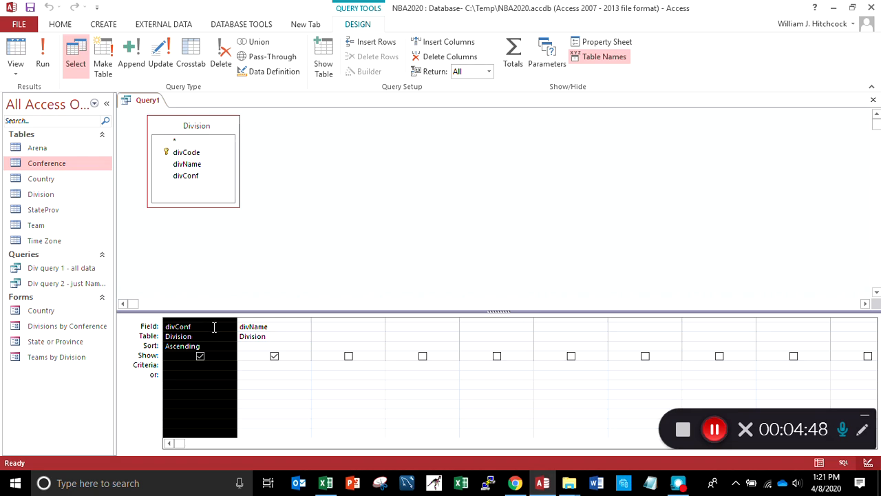
# Set the sort order of the divName column to Ascending as the second sort level after divConf
pyautogui.click(279, 335)
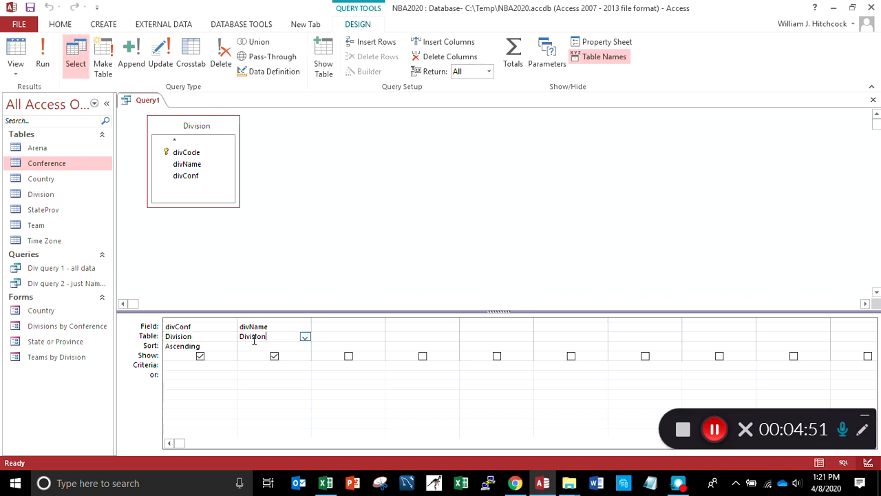
pyautogui.click(304, 346)
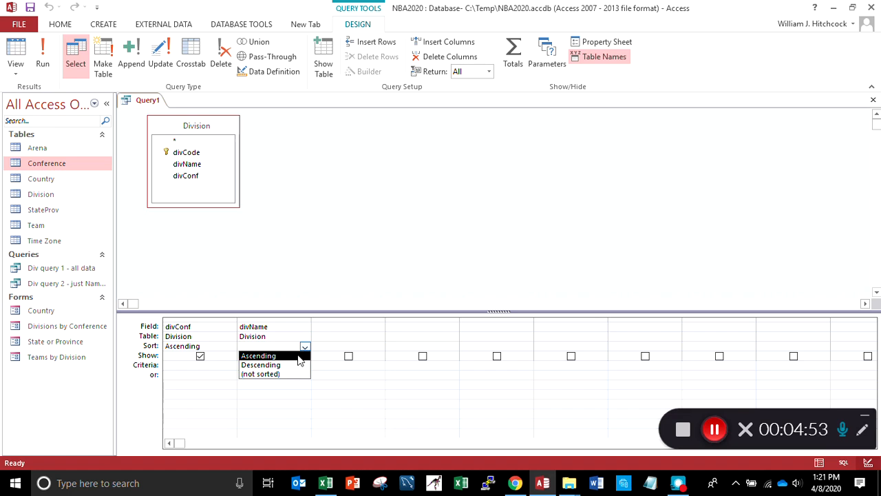
pyautogui.click(300, 357)
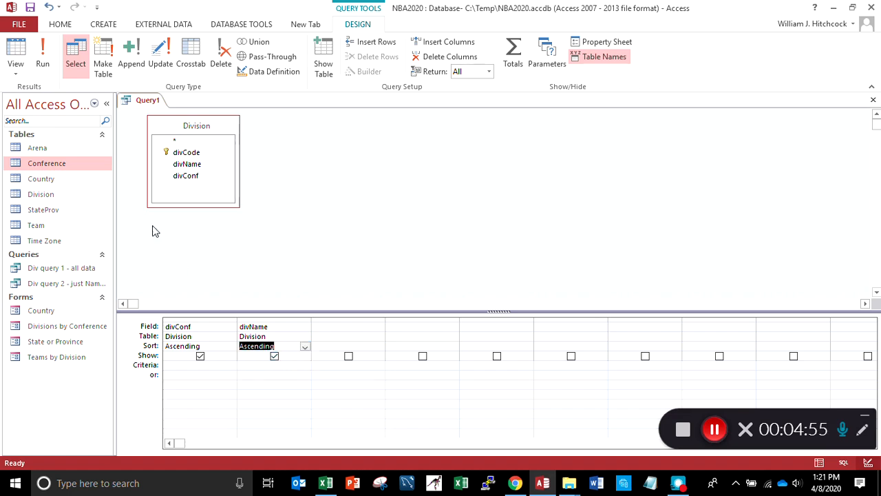
# Run the query and go through the Division column to check how divisions are ordered within each conference
pyautogui.click(39, 47)
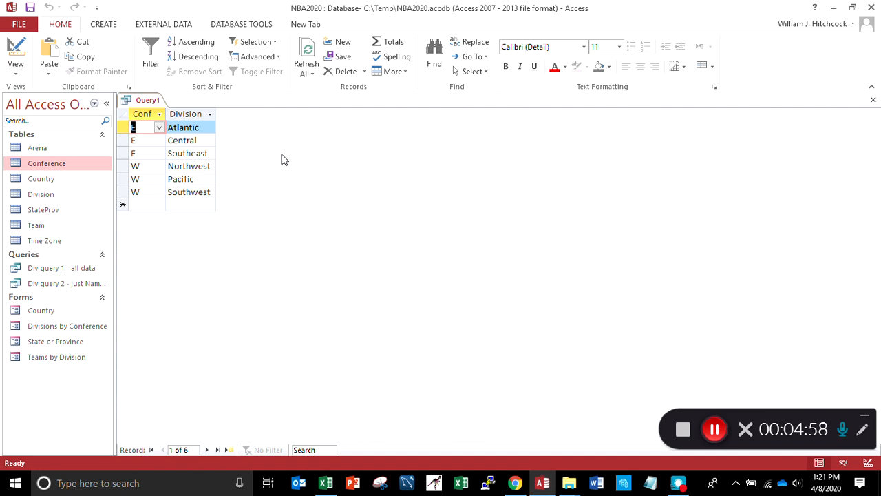
pyautogui.press('Tab')
pyautogui.press('Down')
pyautogui.press('Down')
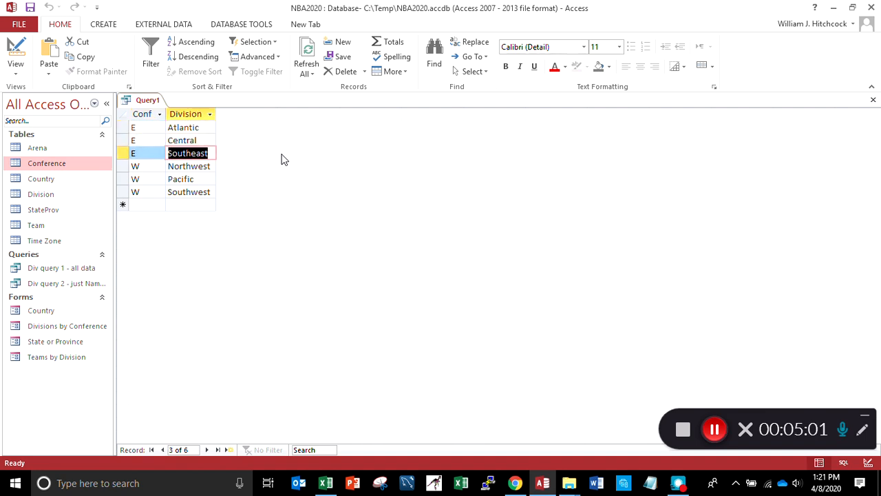
pyautogui.press('Down')
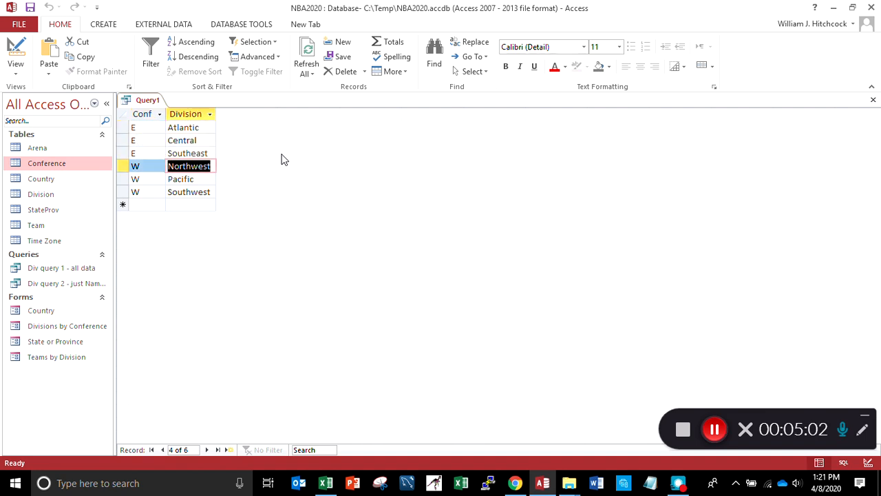
pyautogui.press('Down')
pyautogui.press('Down')
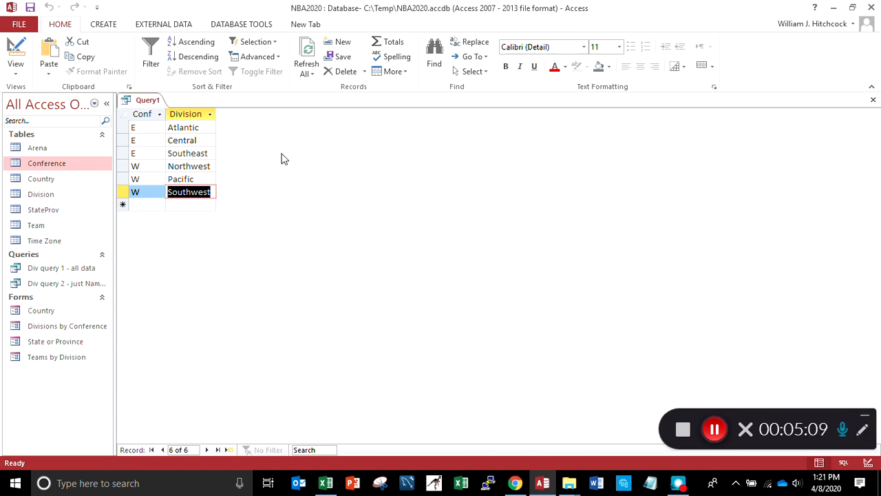
# Close the query and save it as "Div query 3 - div sorted by conf"
pyautogui.click(873, 101)
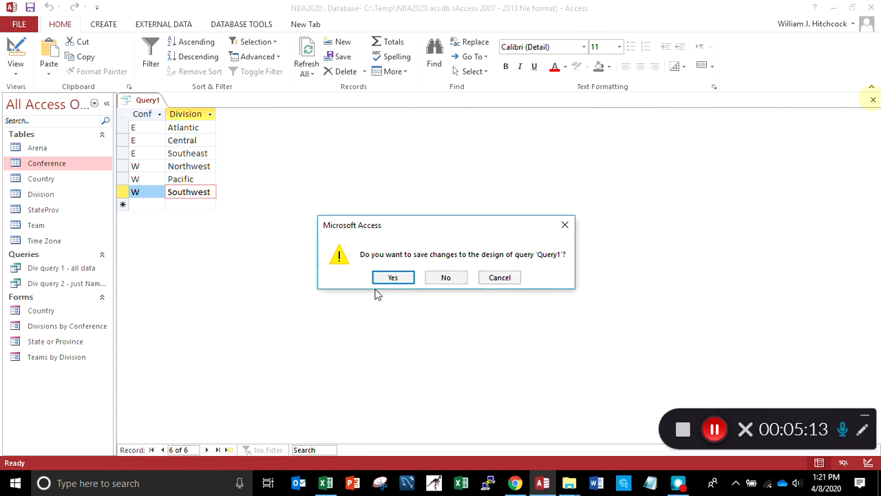
pyautogui.click(386, 278)
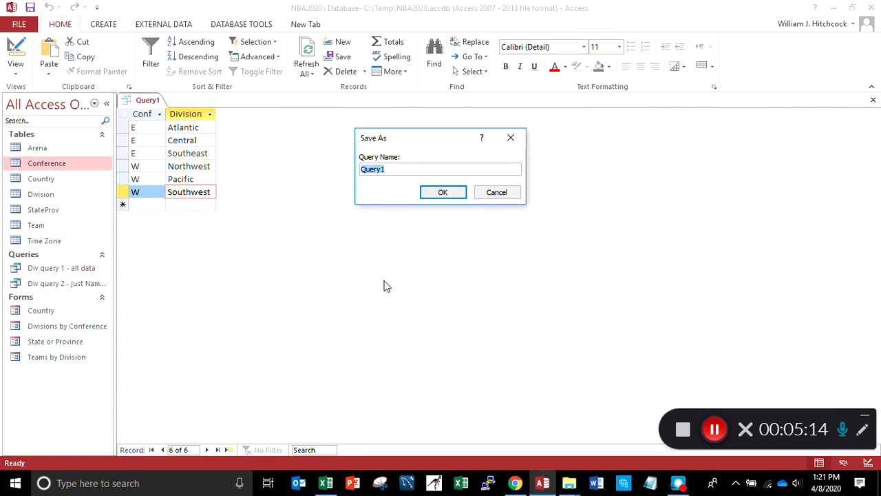
pyautogui.write('Div query ')
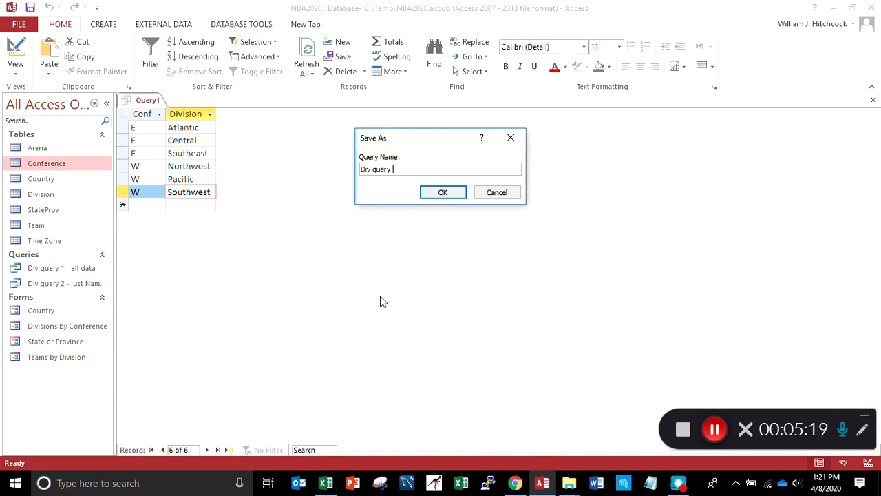
pyautogui.write('3 -')
pyautogui.write('div sorted by conf')
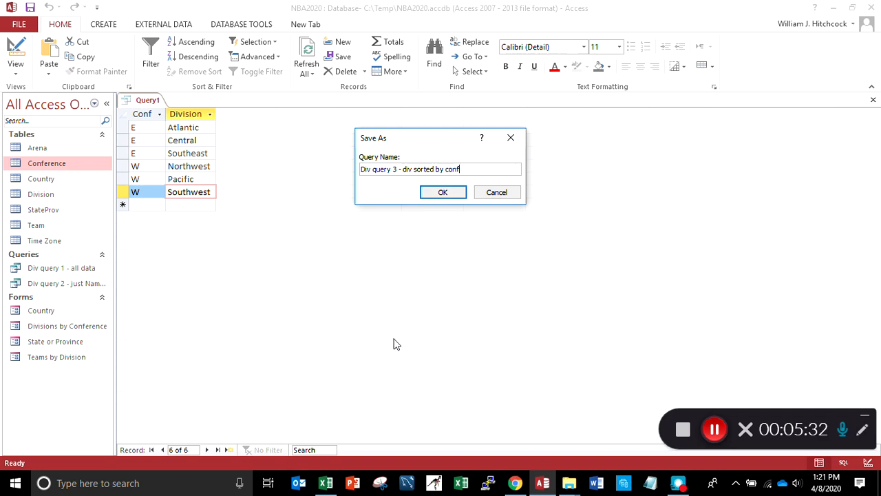
pyautogui.click(435, 196)
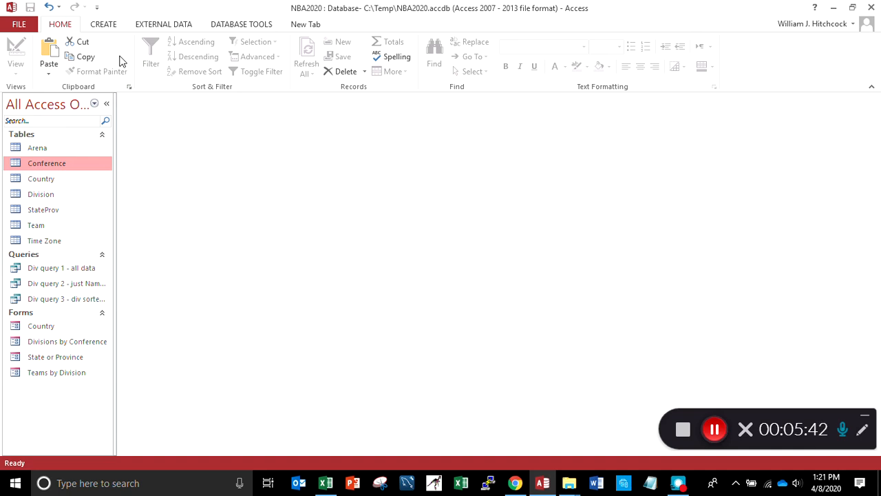
# Start a new report with the Report Wizard, using the Team table as its source
pyautogui.click(104, 25)
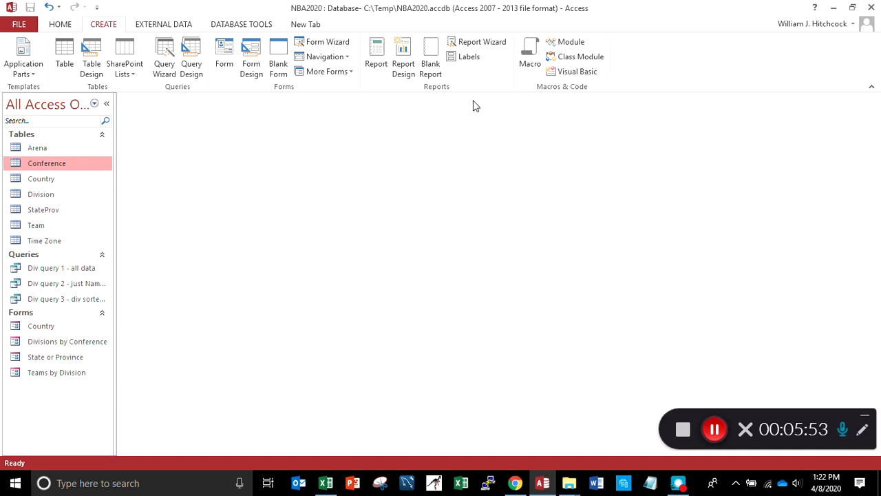
pyautogui.click(485, 47)
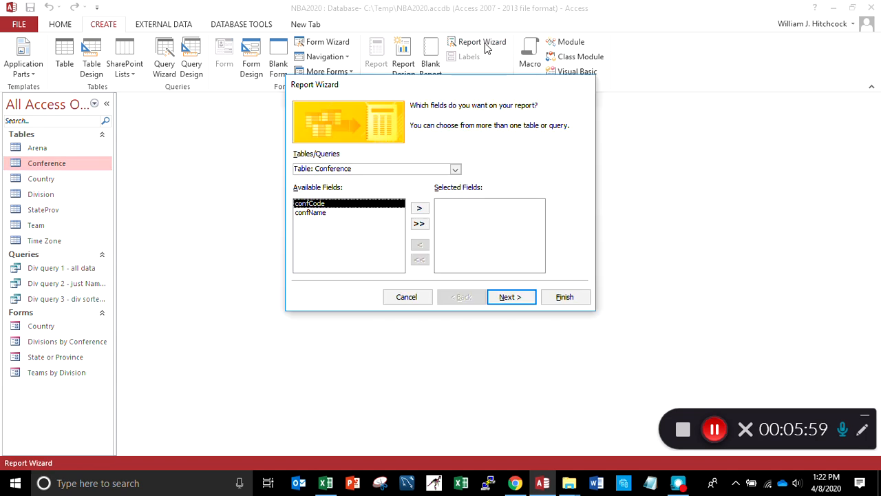
pyautogui.click(455, 170)
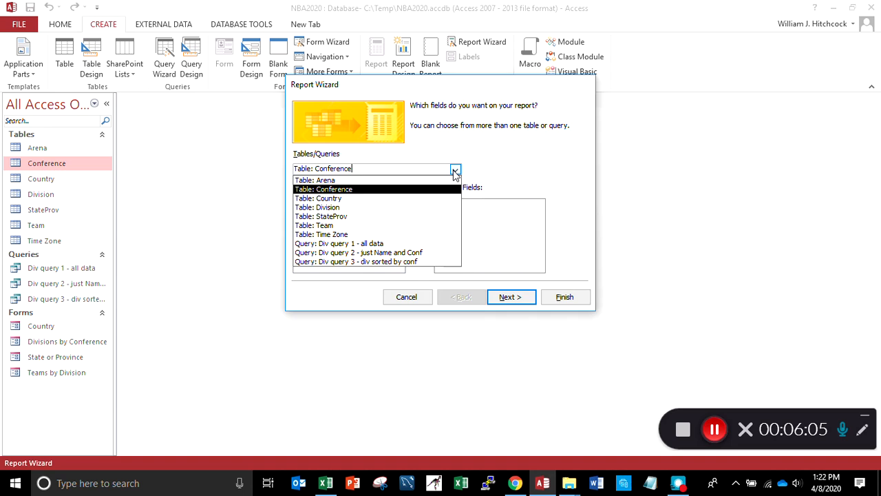
pyautogui.click(344, 228)
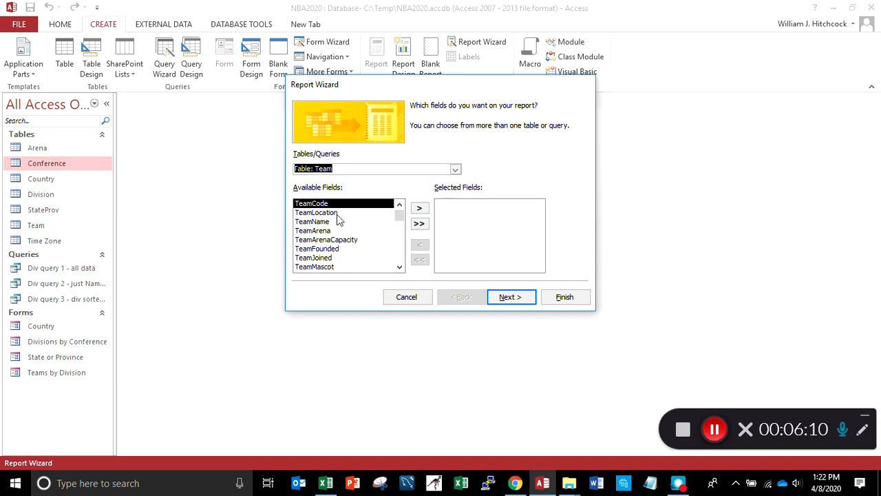
# Add the TeamCode, TeamLocation, TeamName and TeamDivision fields to the report and accept the field selection
pyautogui.click(418, 210)
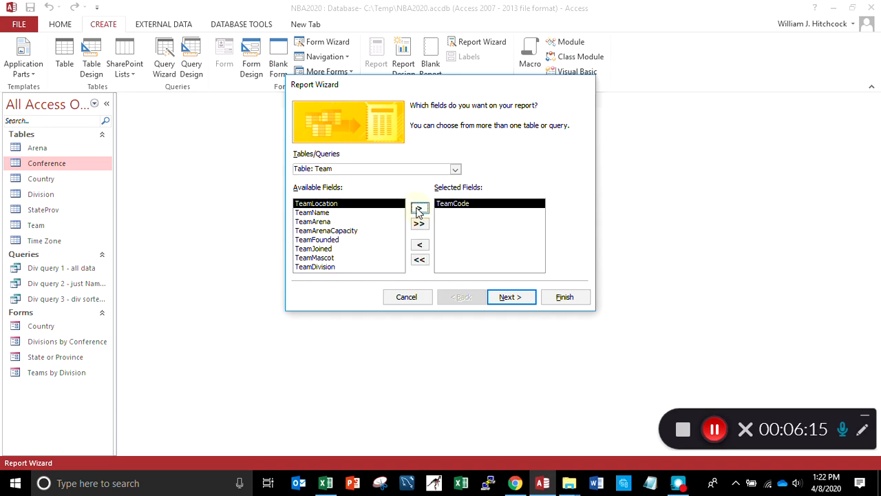
pyautogui.click(418, 208)
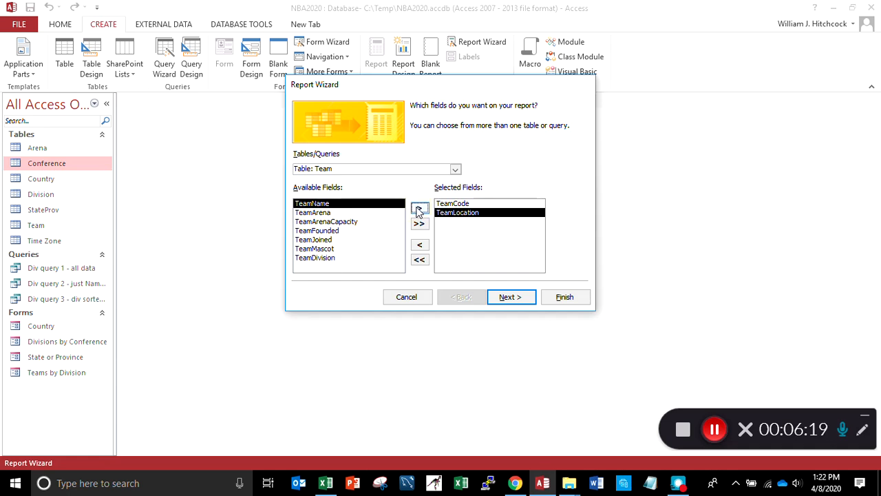
pyautogui.click(418, 208)
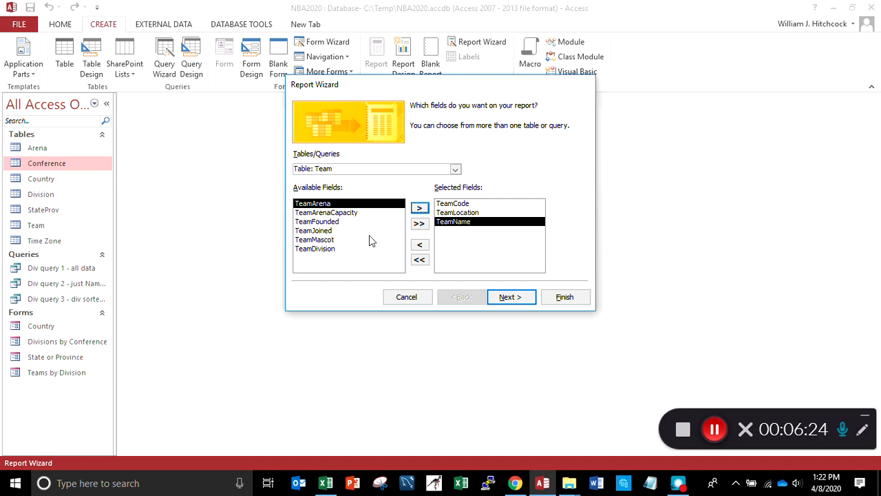
pyautogui.click(337, 252)
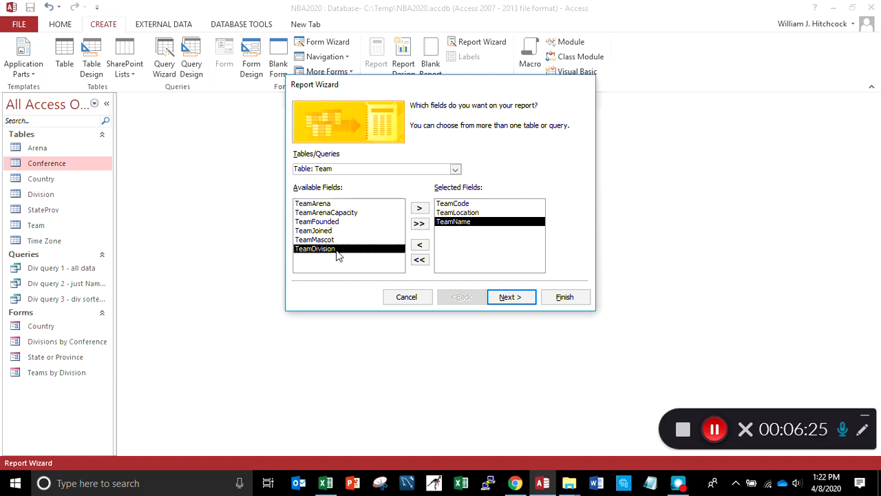
pyautogui.click(419, 210)
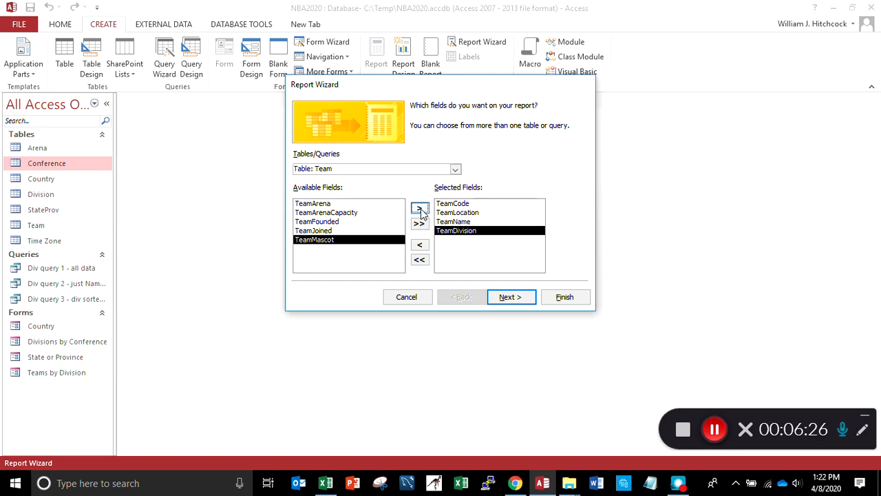
pyautogui.click(513, 297)
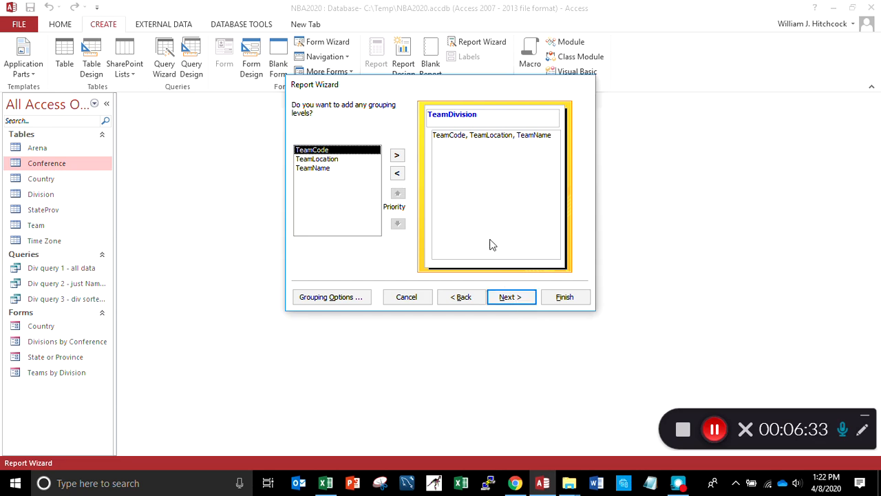
# Keep the grouping by TeamDivision and sort the report's detail records by TeamCode in ascending order
pyautogui.click(511, 303)
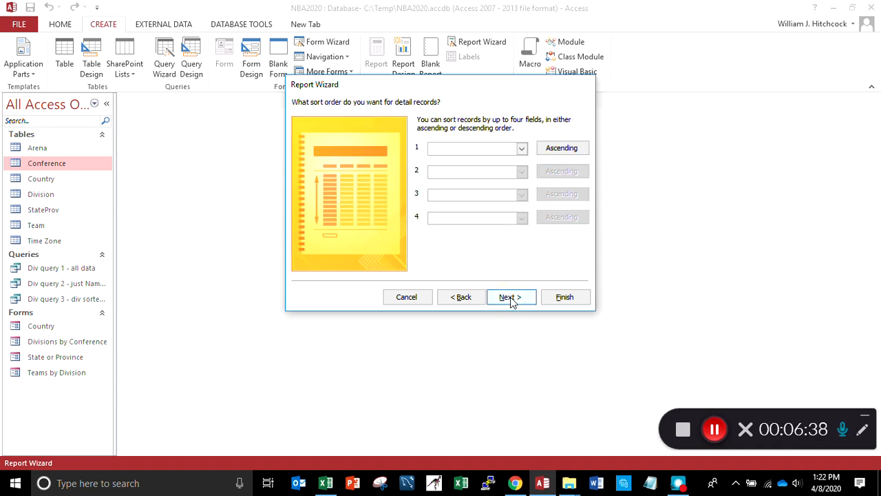
pyautogui.click(522, 149)
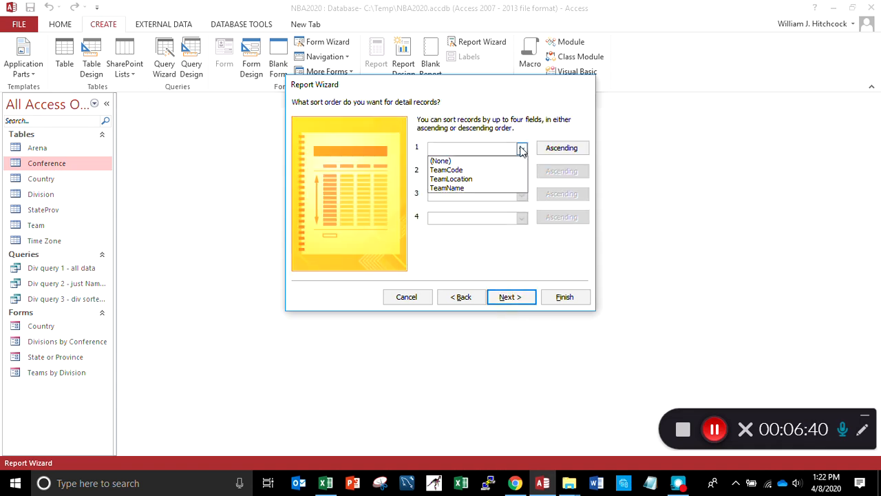
pyautogui.click(476, 170)
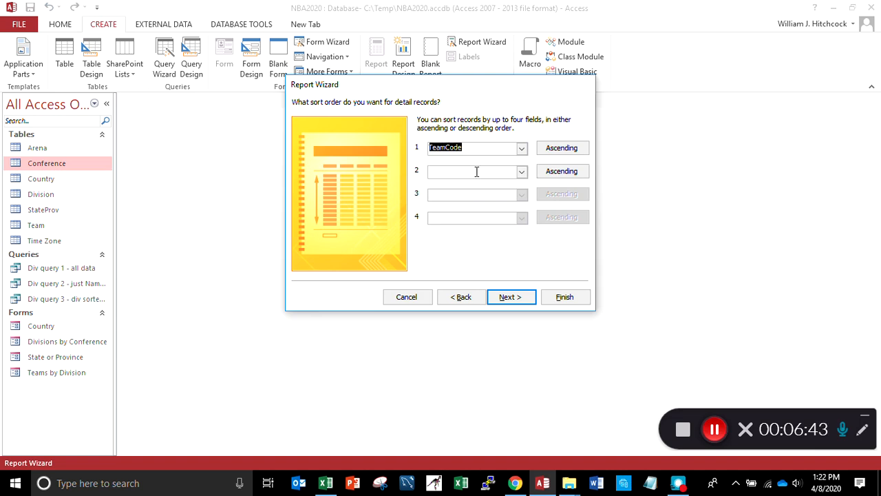
pyautogui.click(522, 299)
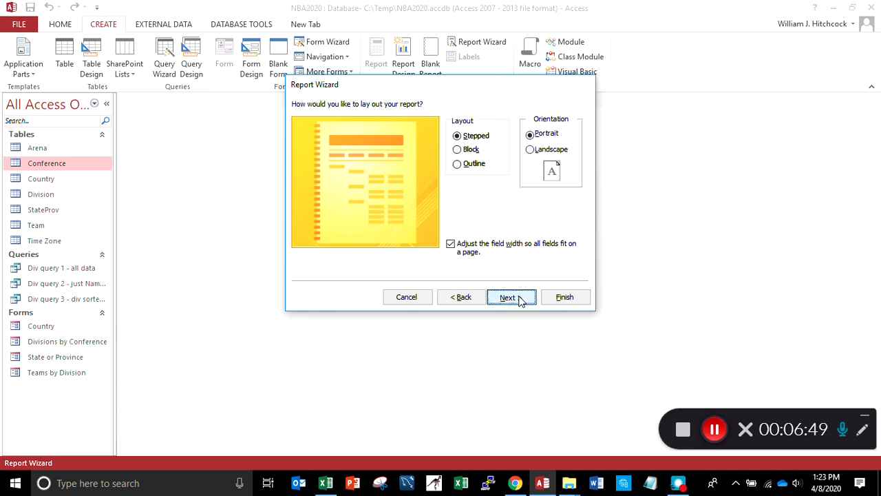
# Keep the Stepped layout in Portrait orientation, title the report "Team List" and finish the wizard with a preview
pyautogui.click(521, 298)
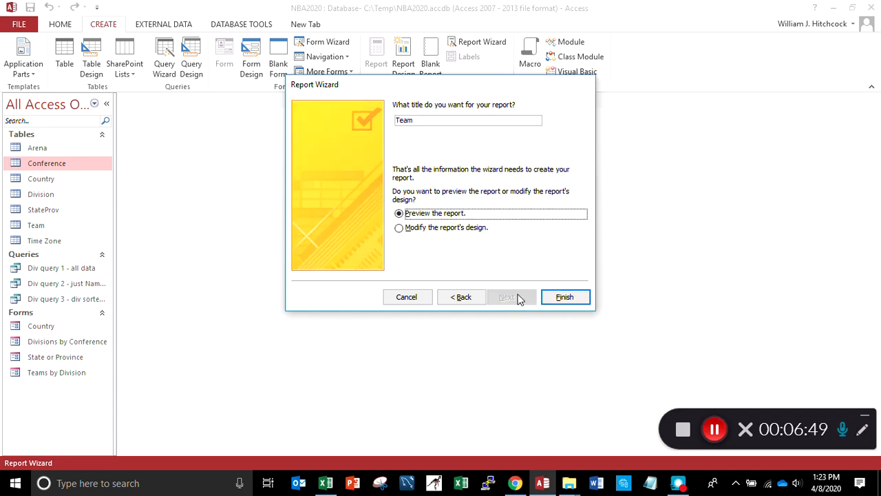
pyautogui.click(434, 122)
pyautogui.write('List')
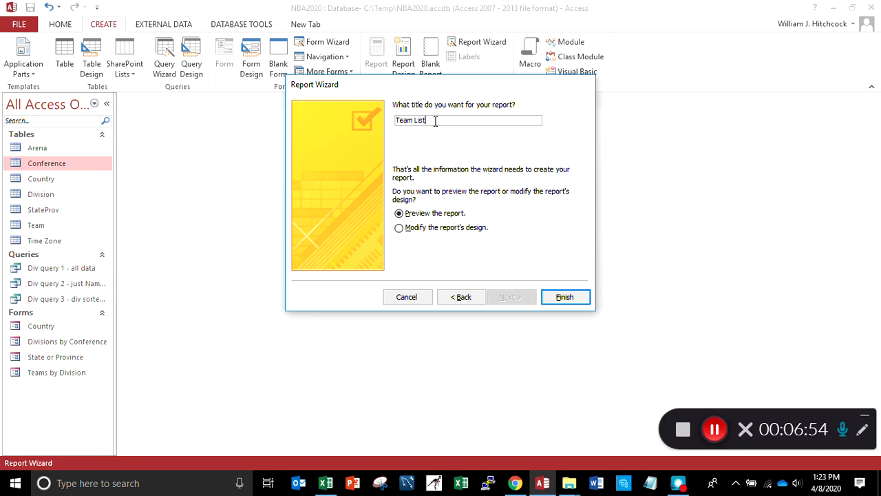
pyautogui.click(556, 296)
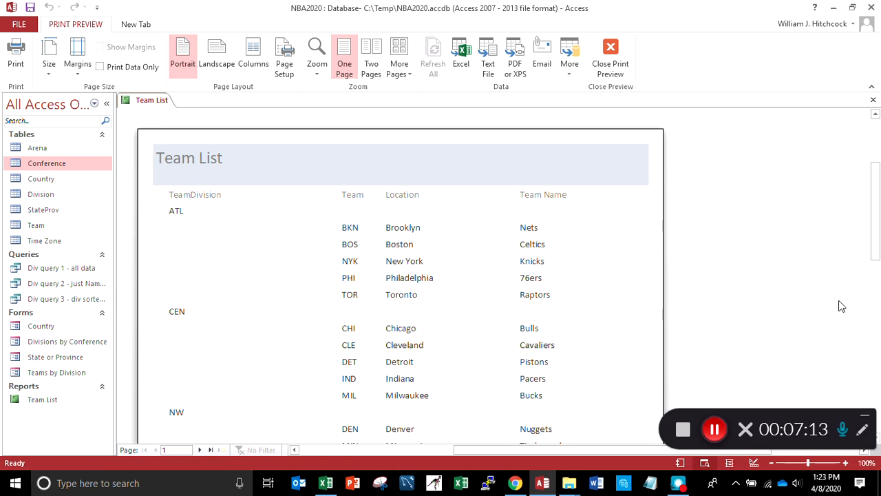
# Look through the first page of the Team List report's print preview, and close the preview and the report
pyautogui.moveTo(877, 172); pyautogui.dragTo(879, 347)
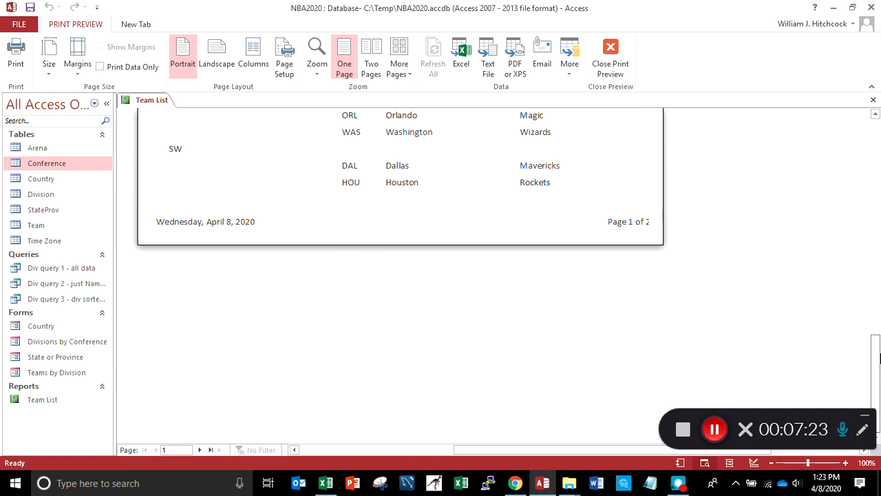
pyautogui.moveTo(879, 358); pyautogui.dragTo(877, 124)
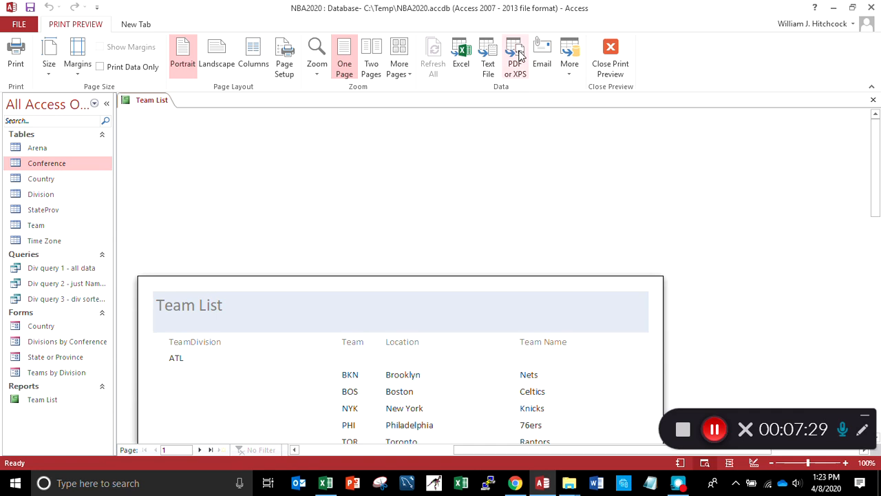
pyautogui.click(625, 70)
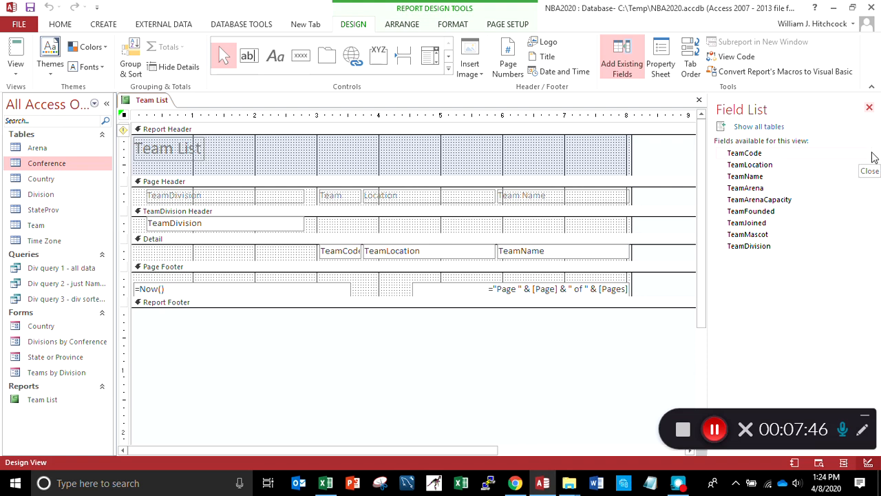
pyautogui.click(869, 110)
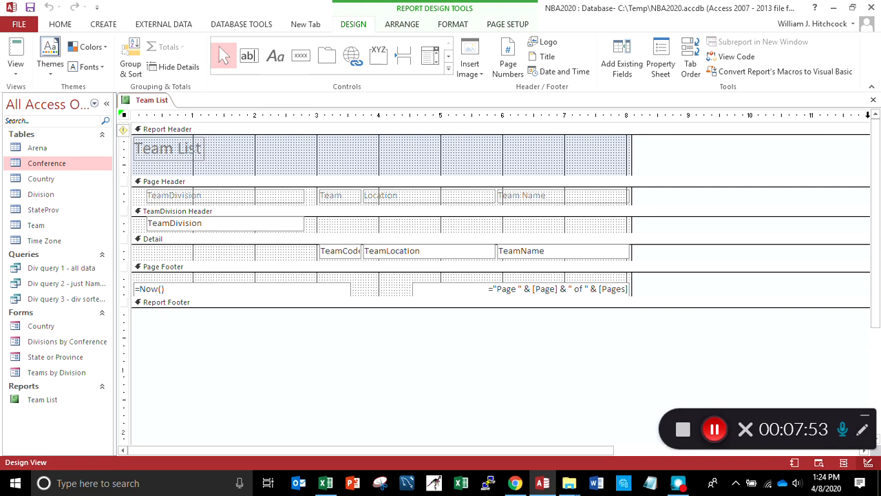
pyautogui.click(874, 103)
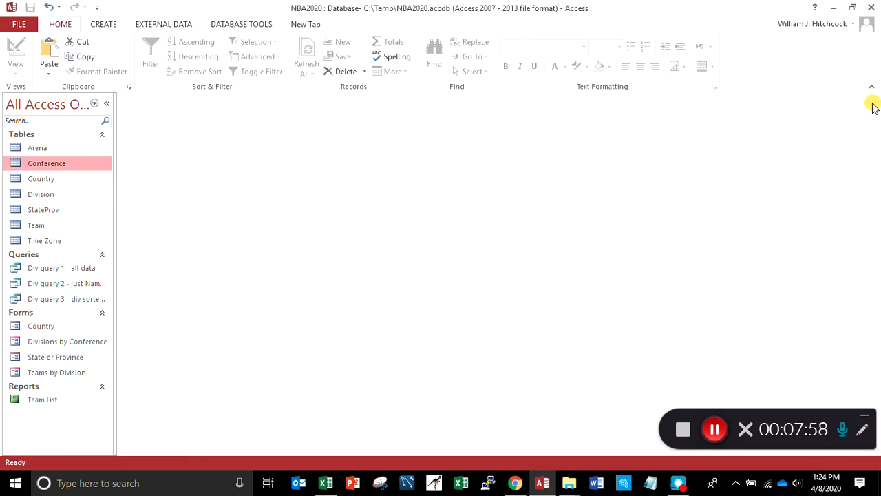